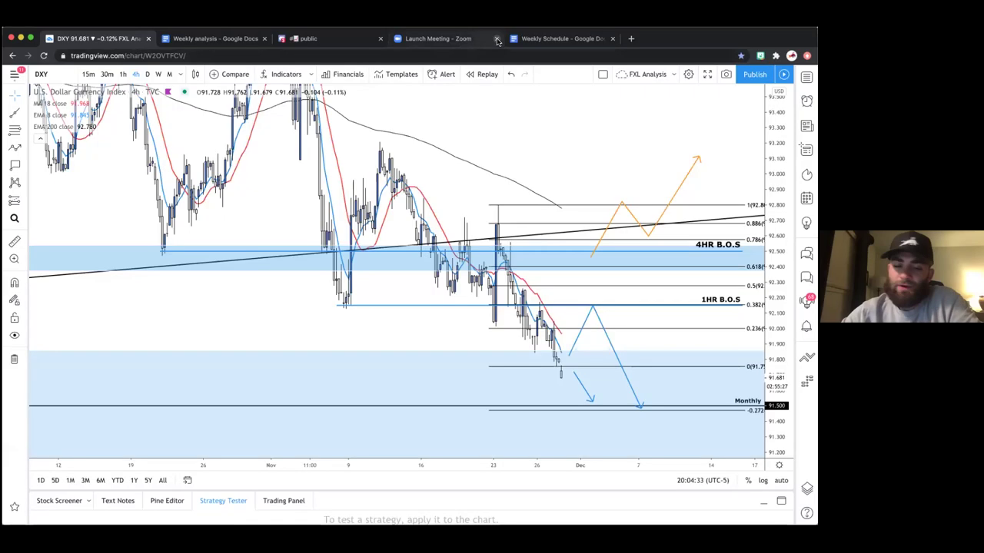
Step: Close the Zoom launch tab and open the analysis channel of the ForexLeague server in Discord
left_click(498, 38)
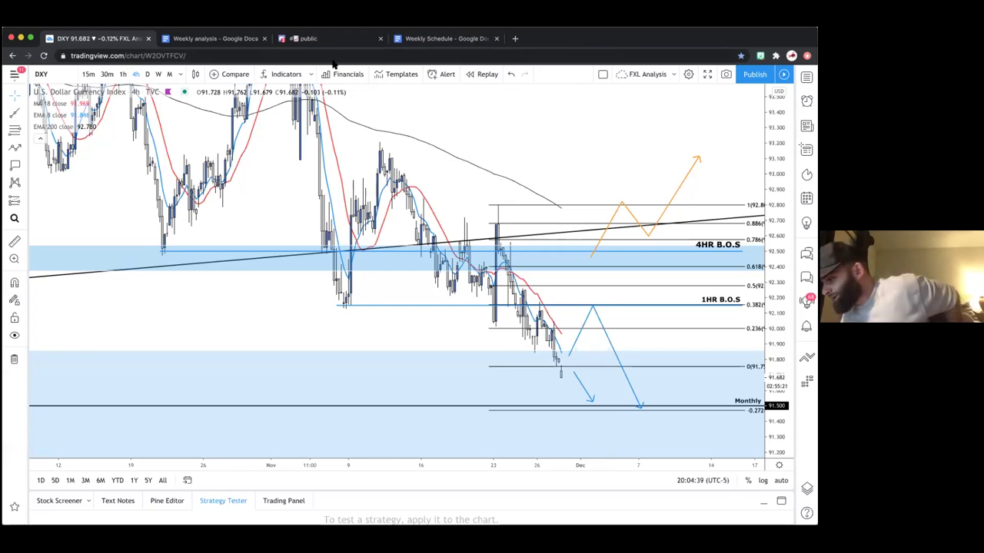
left_click(347, 40)
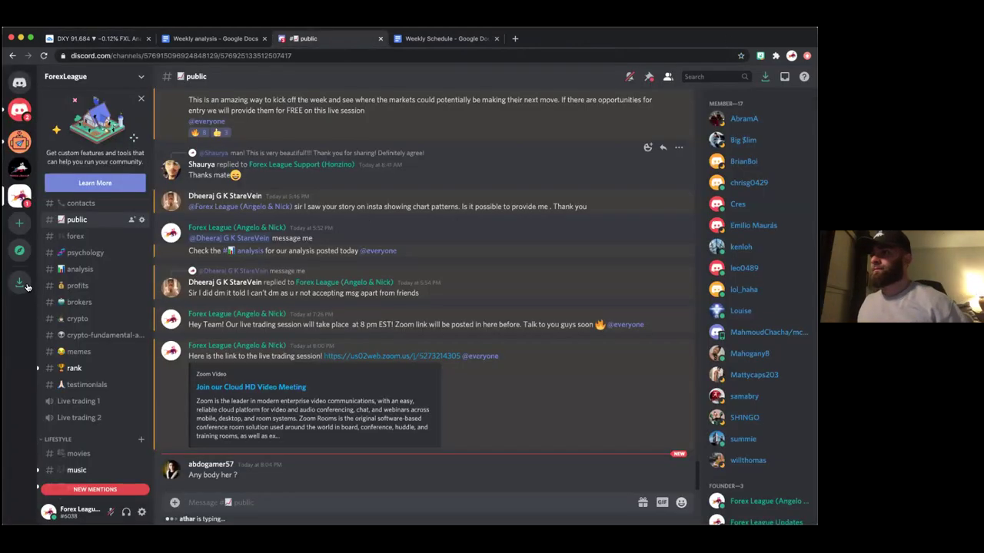
scroll(89, 311, "up", 1)
scroll(88, 311, "up", 2)
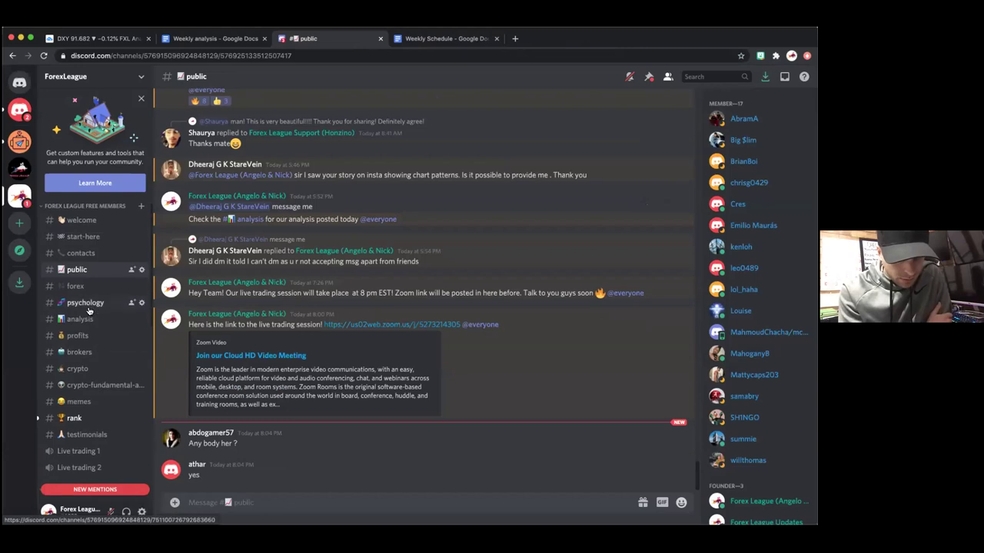
left_click(88, 314)
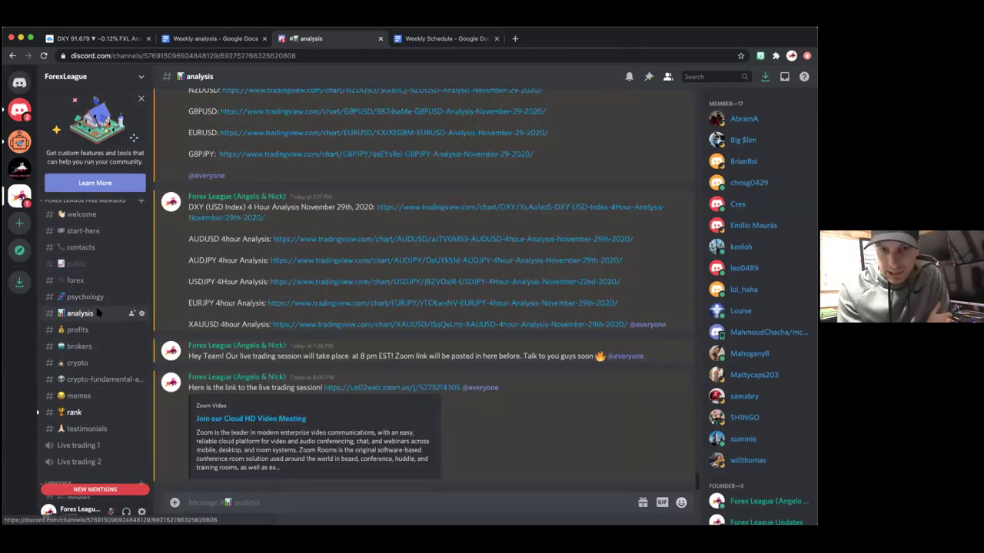
Step: Examine the November 29 currency-pair chart links and recent announcements posted in the analysis channel
scroll(317, 312, "up", 5)
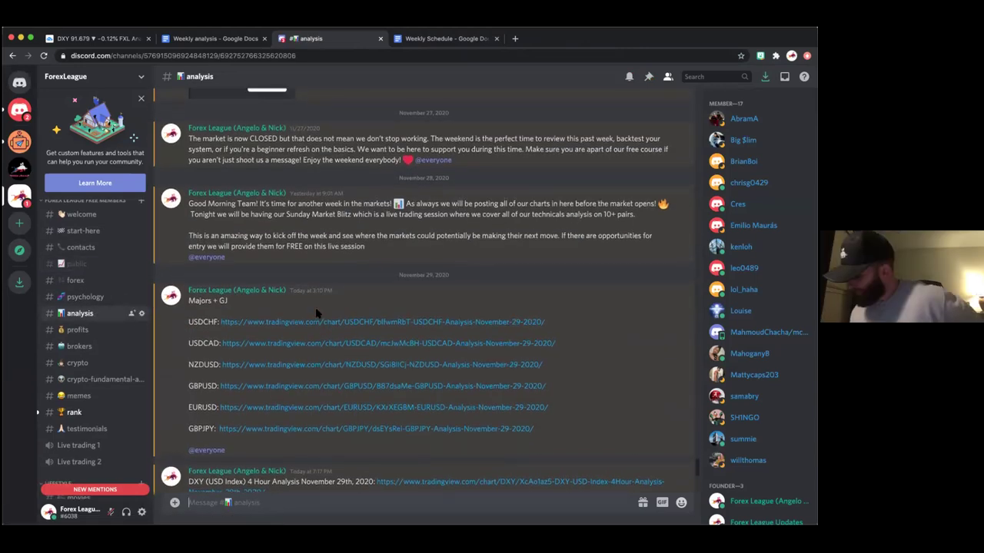
scroll(317, 312, "up", 3)
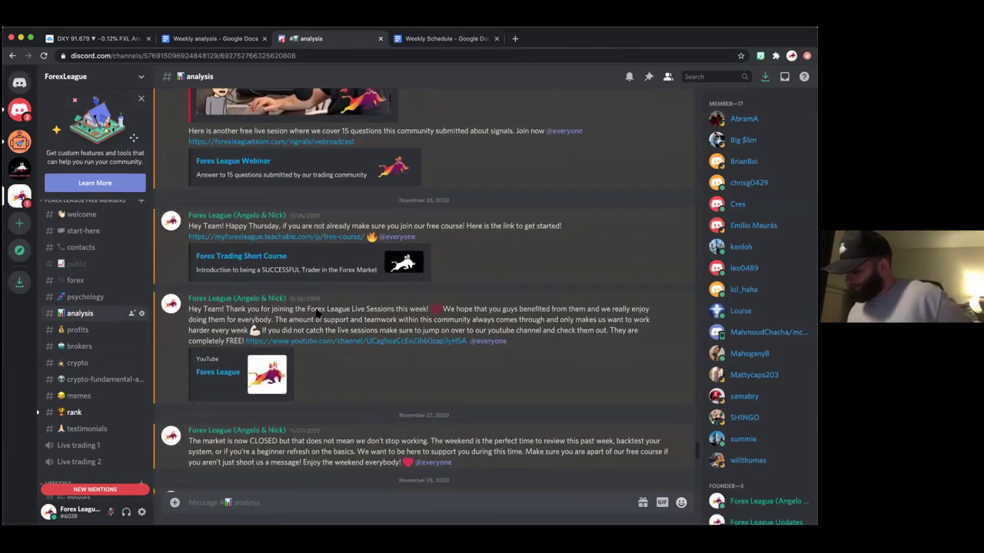
scroll(317, 312, "down", 10)
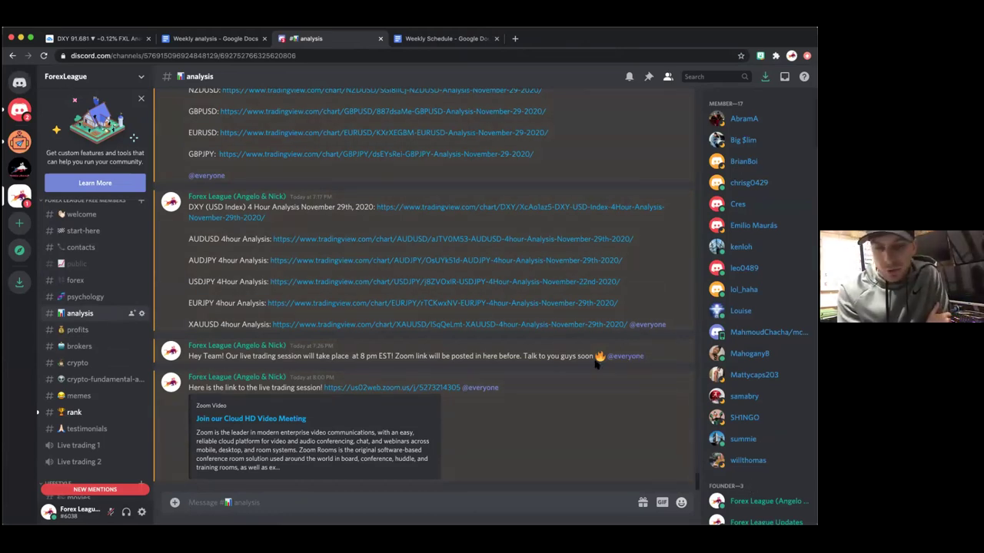
scroll(315, 262, "up", 2)
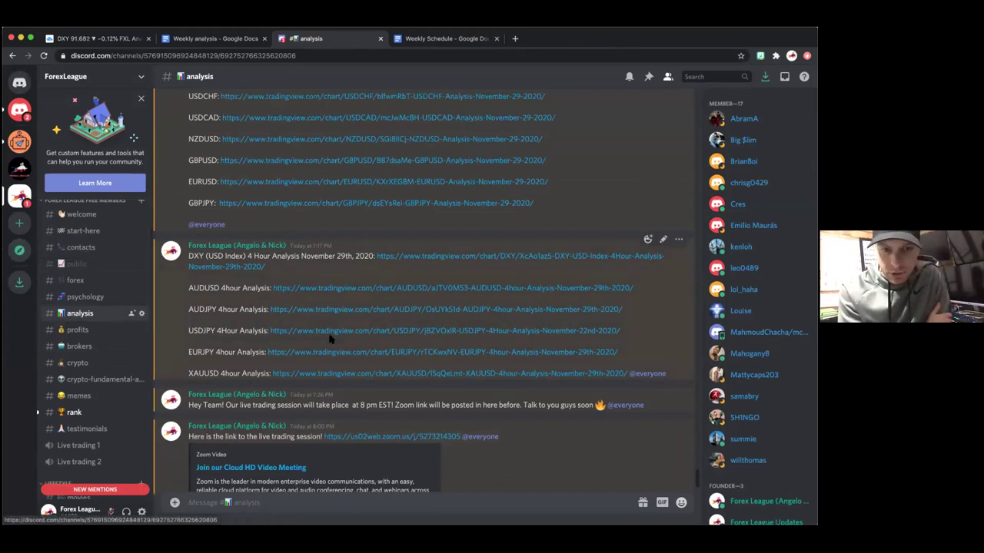
scroll(329, 287, "up", 3)
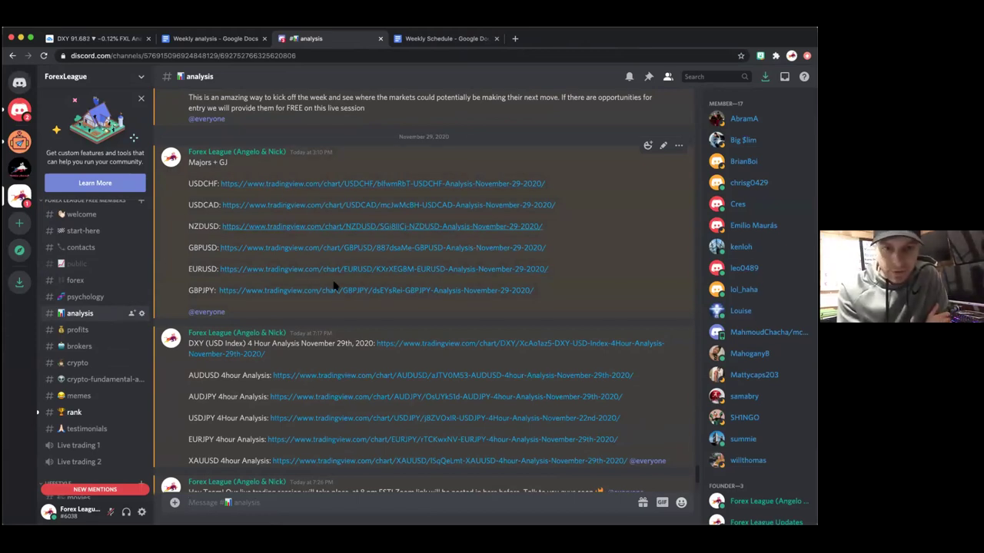
scroll(333, 284, "down", 4)
scroll(334, 287, "down", 1)
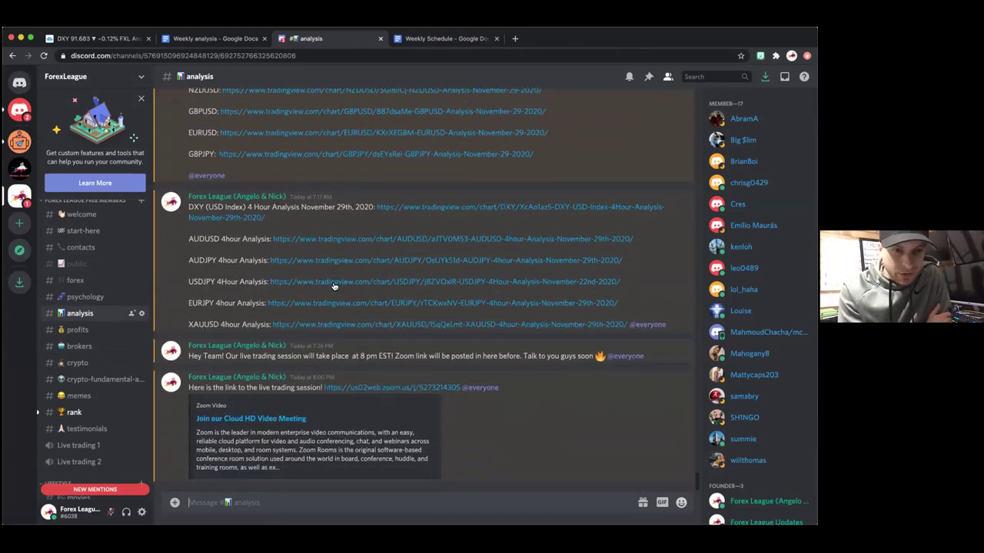
scroll(332, 214, "up", 1)
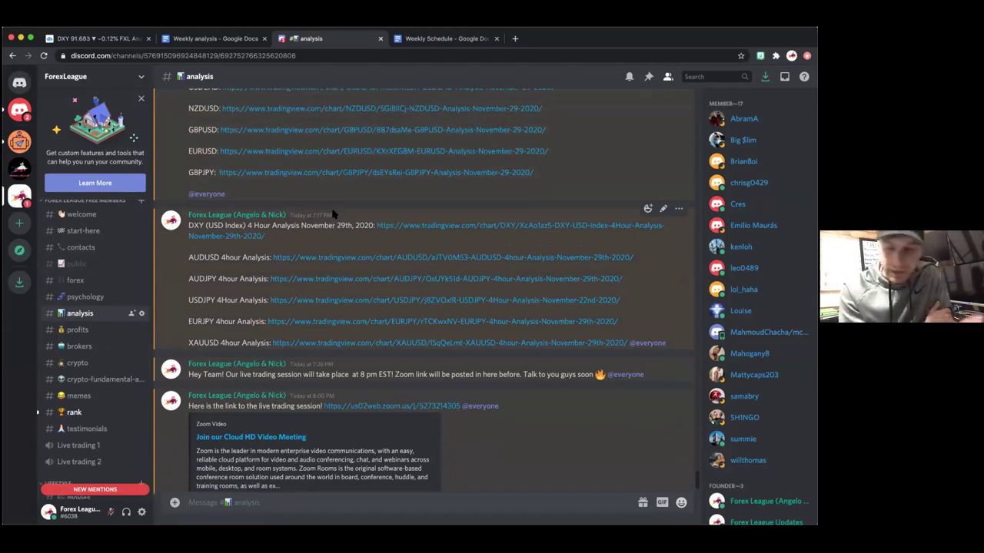
scroll(332, 214, "up", 1)
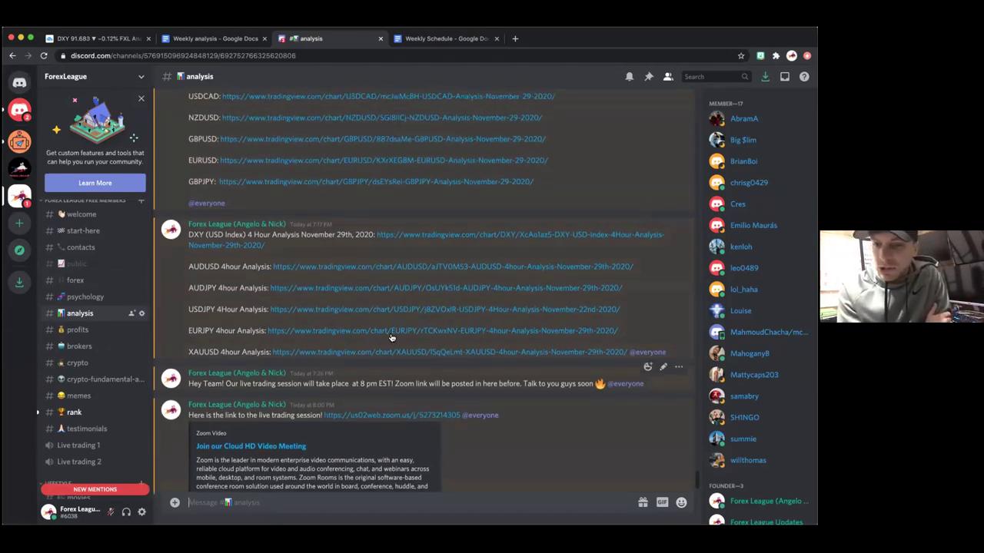
scroll(390, 337, "down", 2)
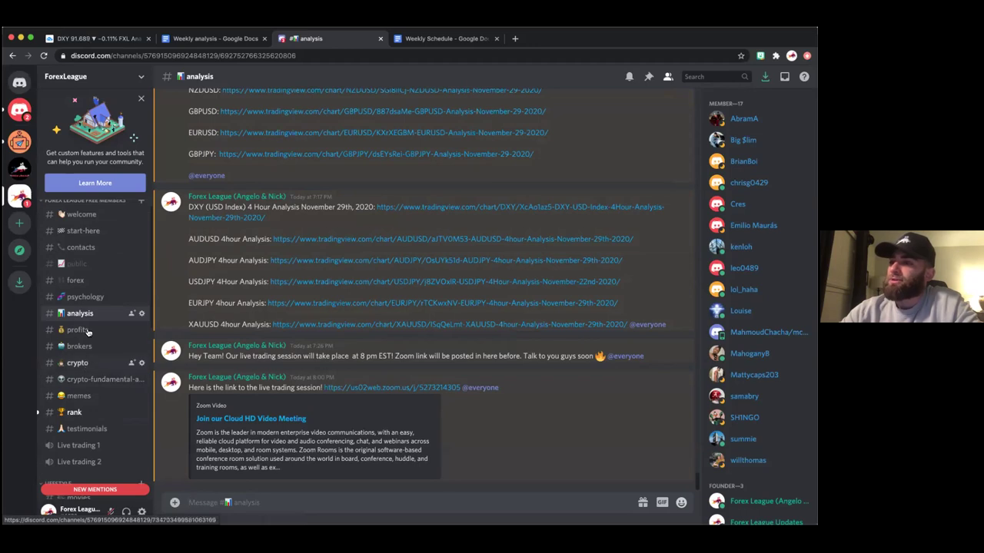
Step: Look over the recent member messages in the forex and psychology channels
left_click(86, 284)
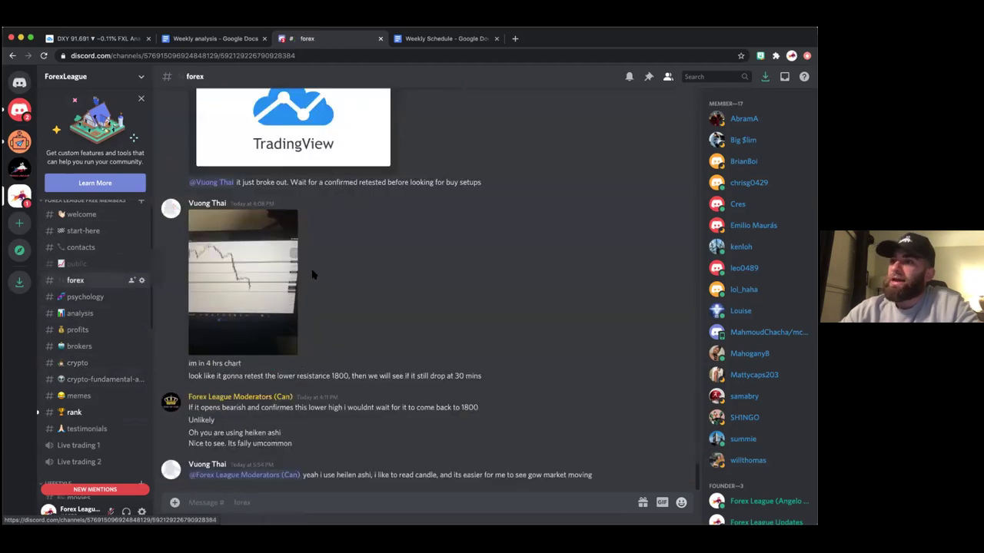
scroll(313, 275, "up", 4)
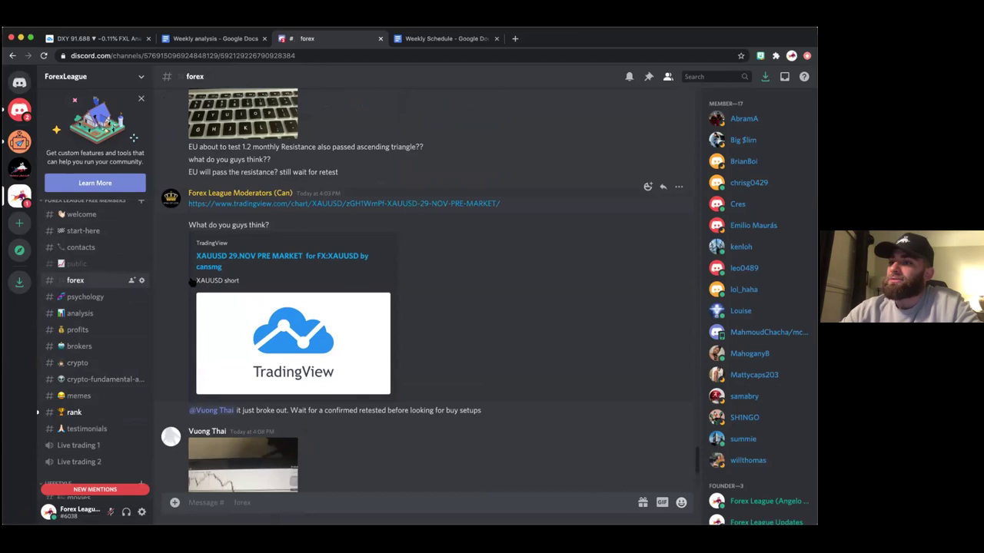
left_click(84, 298)
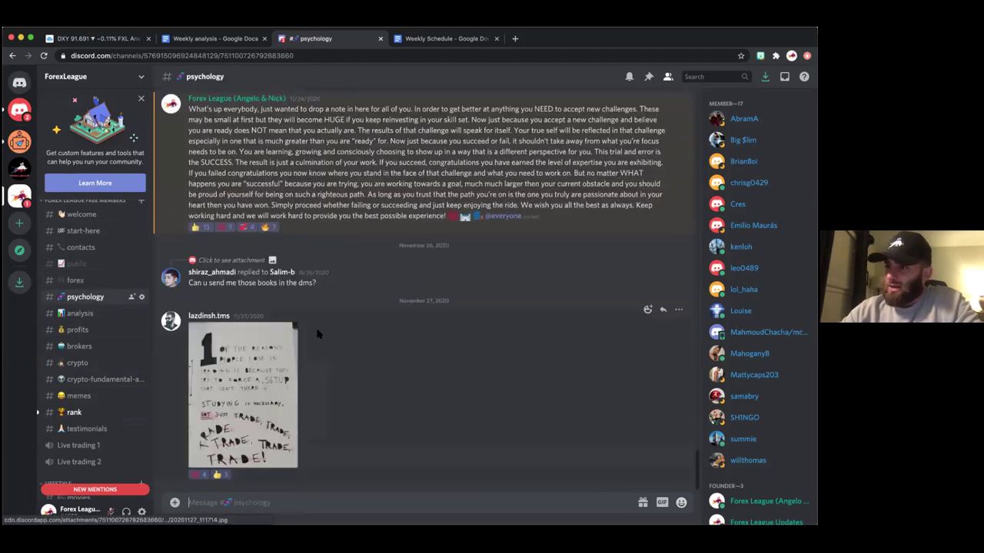
scroll(318, 332, "up", 2)
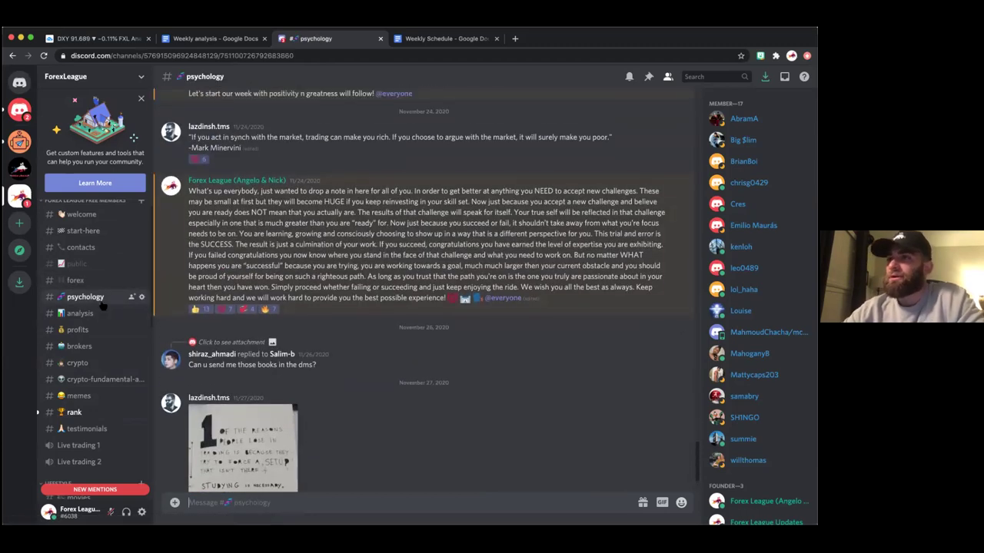
Step: View the latest posts in the analysis, profits and crypto channels
left_click(80, 313)
scroll(202, 308, "up", 2)
scroll(199, 307, "down", 1)
left_click(68, 329)
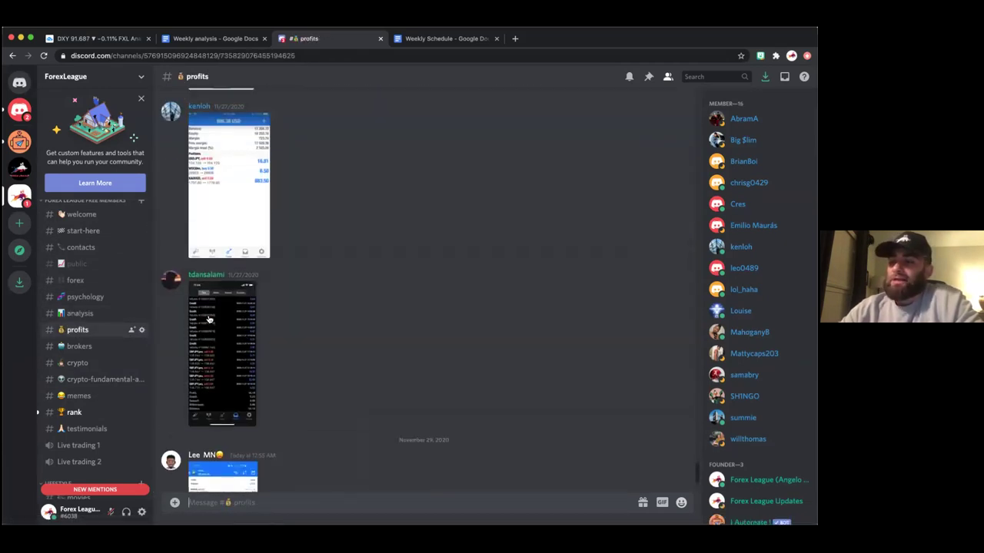
left_click(95, 366)
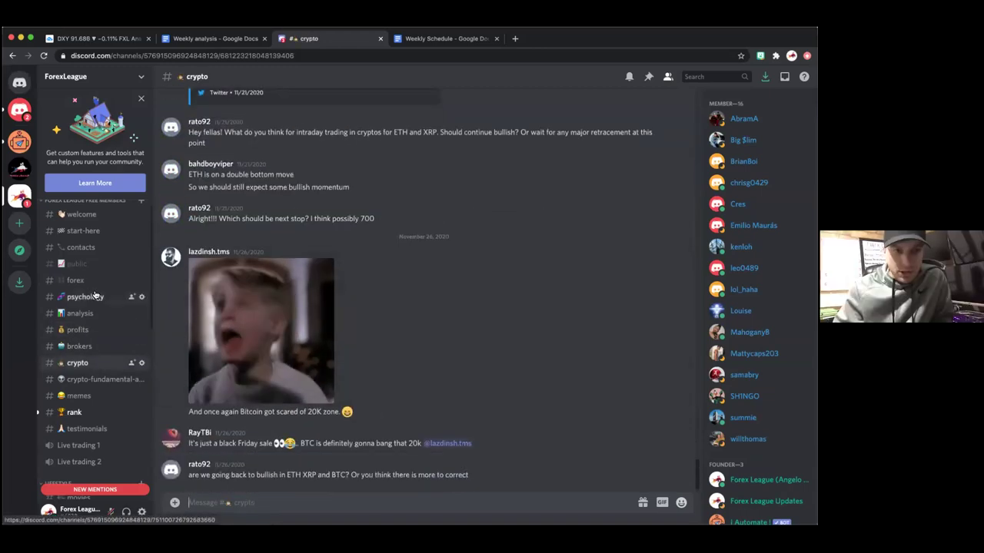
Step: View the welcome and public channels and return to the analysis channel
scroll(97, 294, "up", 1)
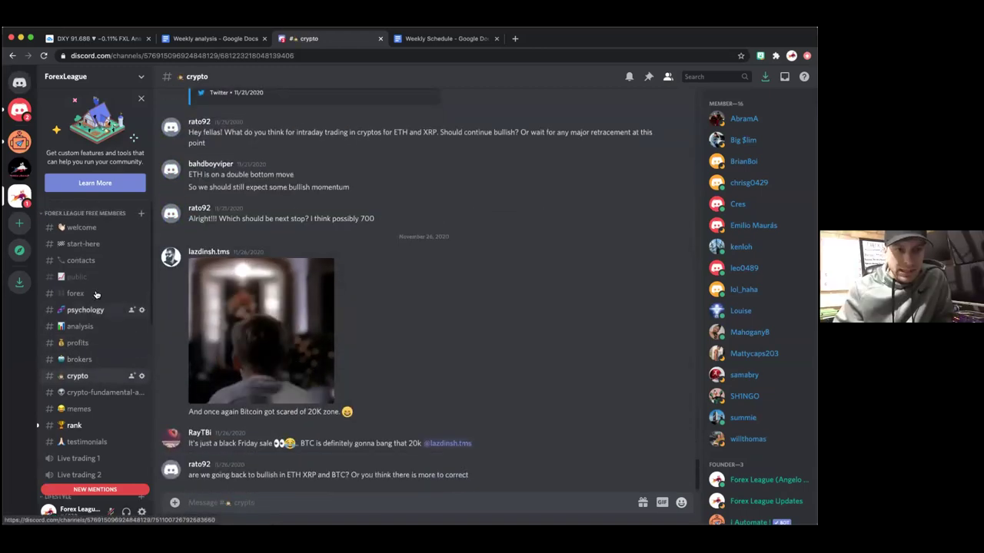
left_click(83, 227)
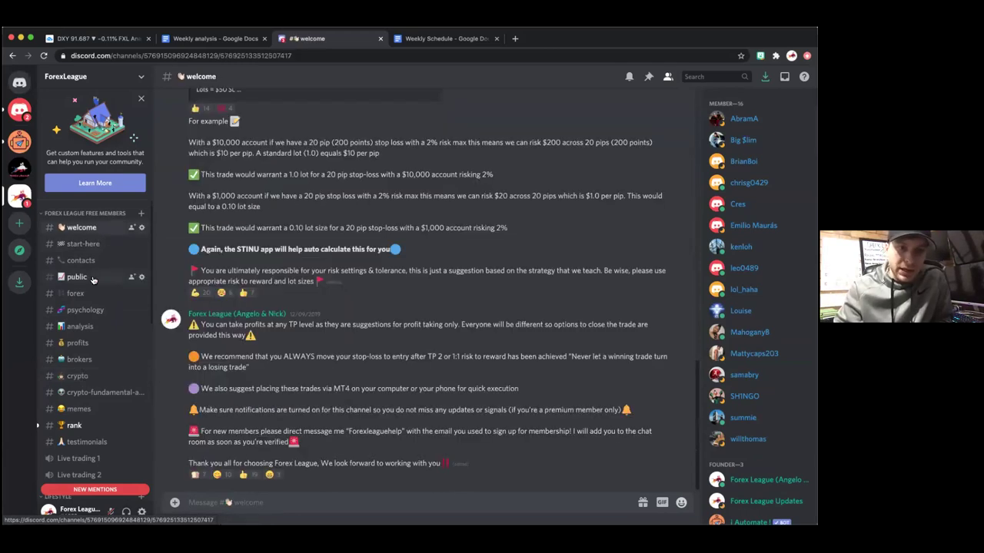
left_click(90, 278)
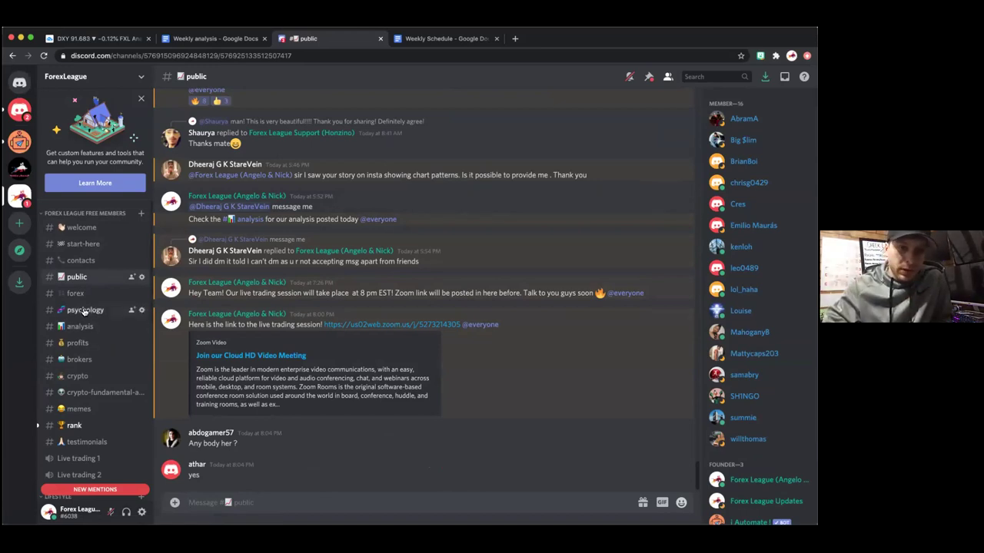
left_click(88, 329)
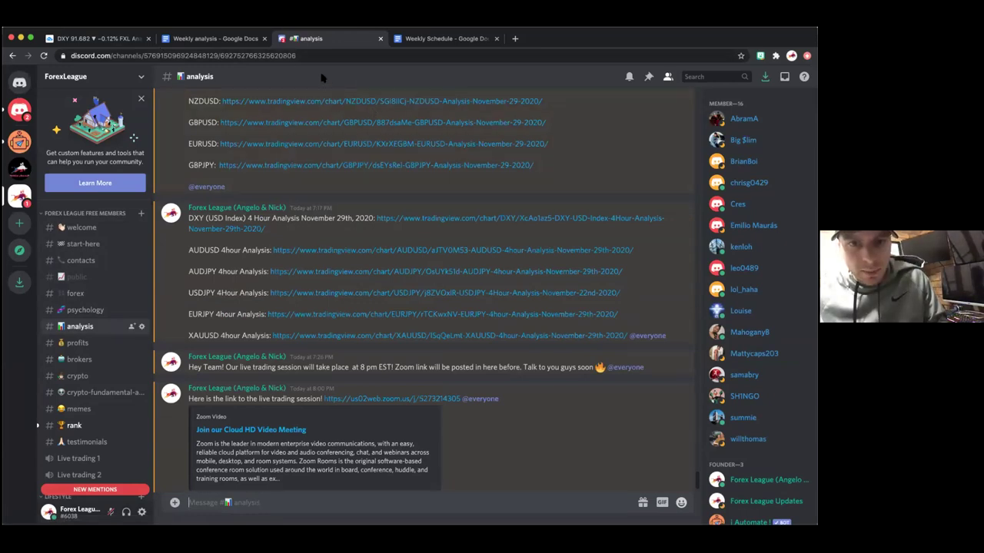
Step: Switch to the DXY chart in TradingView and set its timeframe to daily
left_click(117, 40)
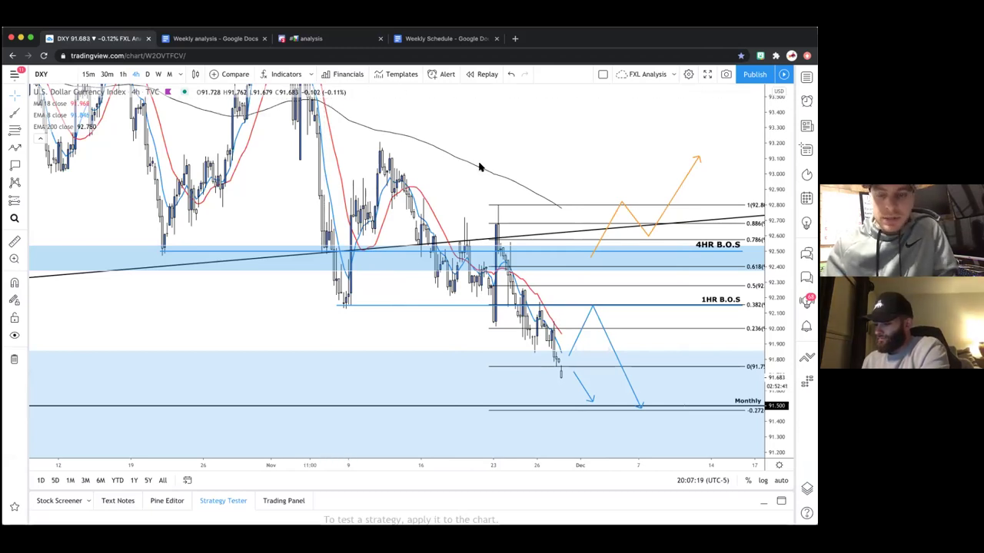
scroll(517, 142, "up", 3)
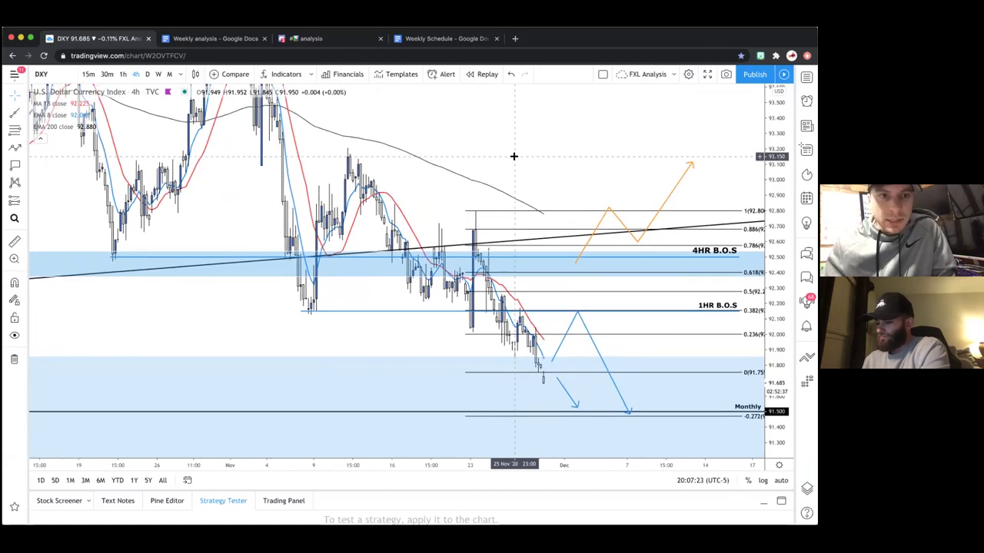
left_click(148, 74)
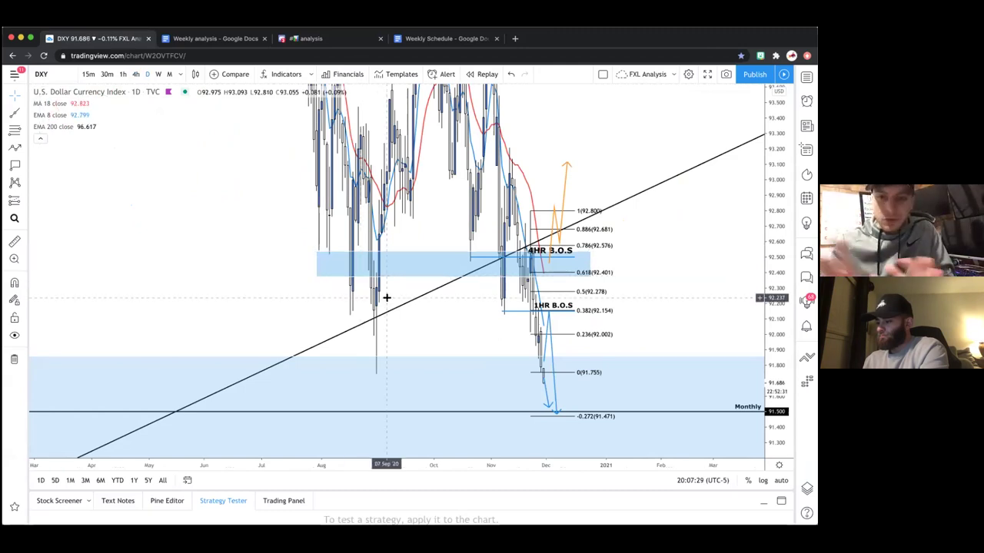
Step: Examine the daily DXY price structure from the recent lows and B.O.S levels out to the wider daily, weekly and monthly levels back to 2019
scroll(259, 272, "up", 3)
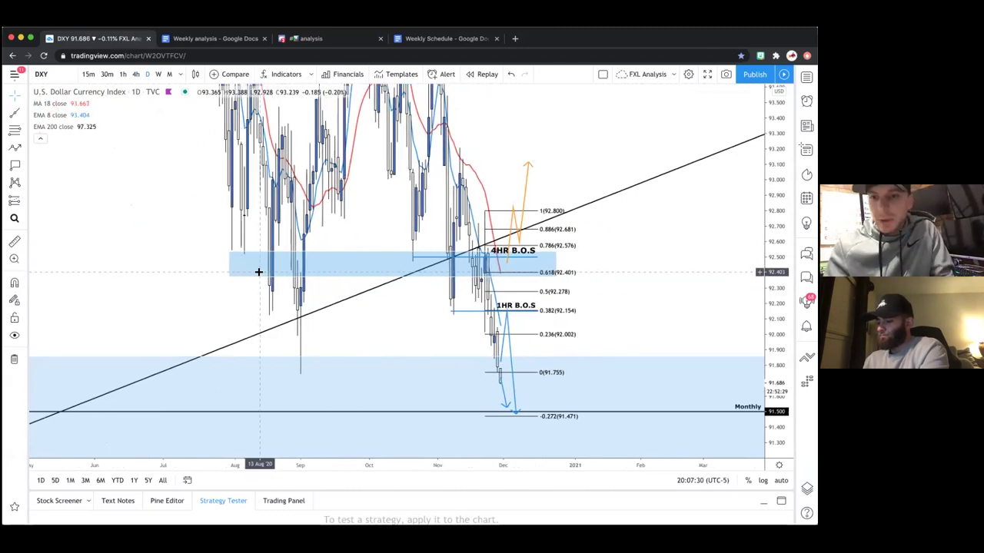
left_click_drag(774, 196, 775, 250)
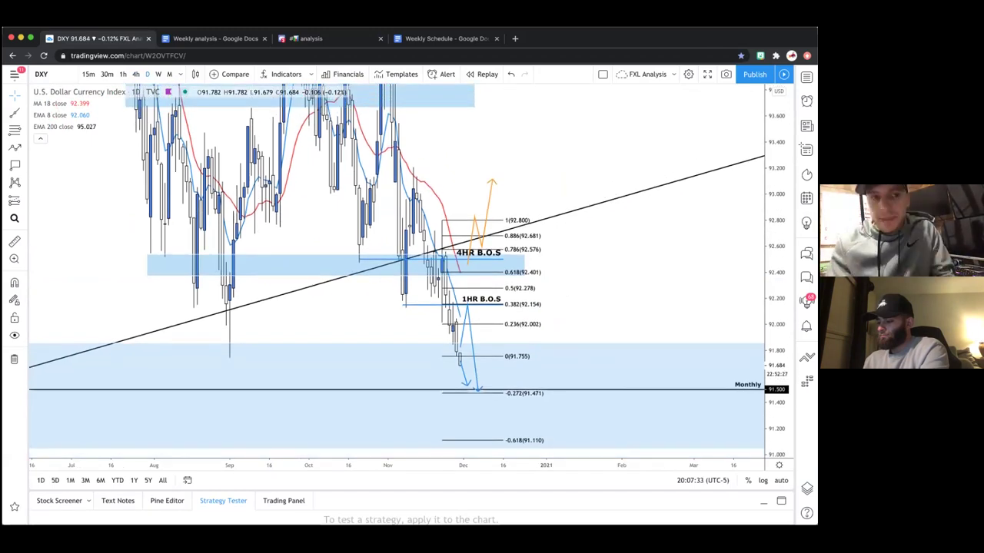
scroll(578, 187, "up", 3)
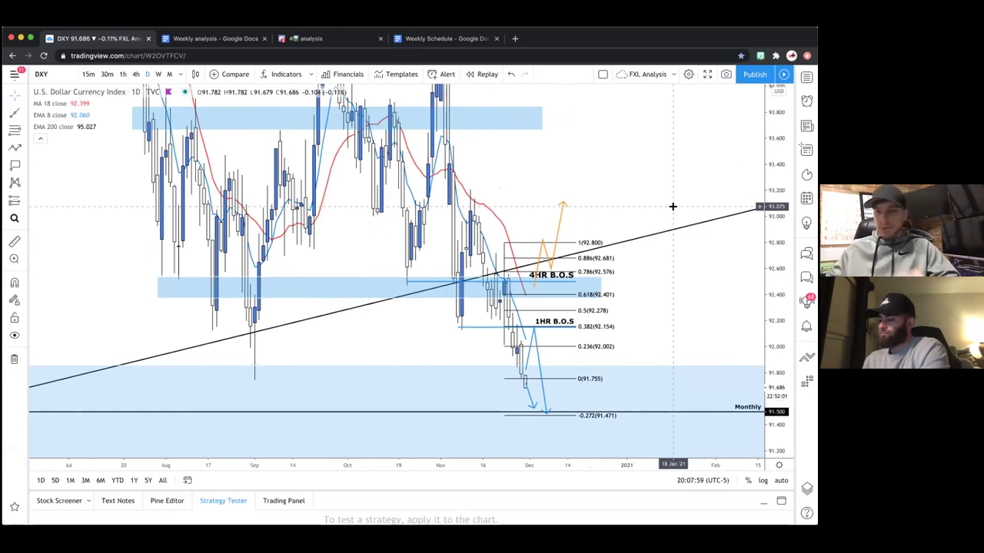
scroll(613, 195, "down", 2)
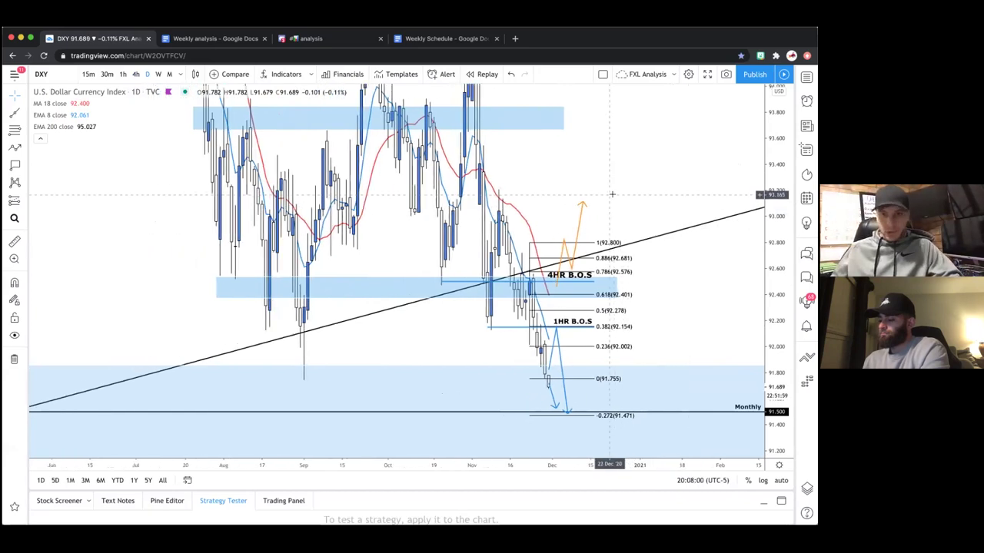
left_click_drag(767, 200, 767, 327)
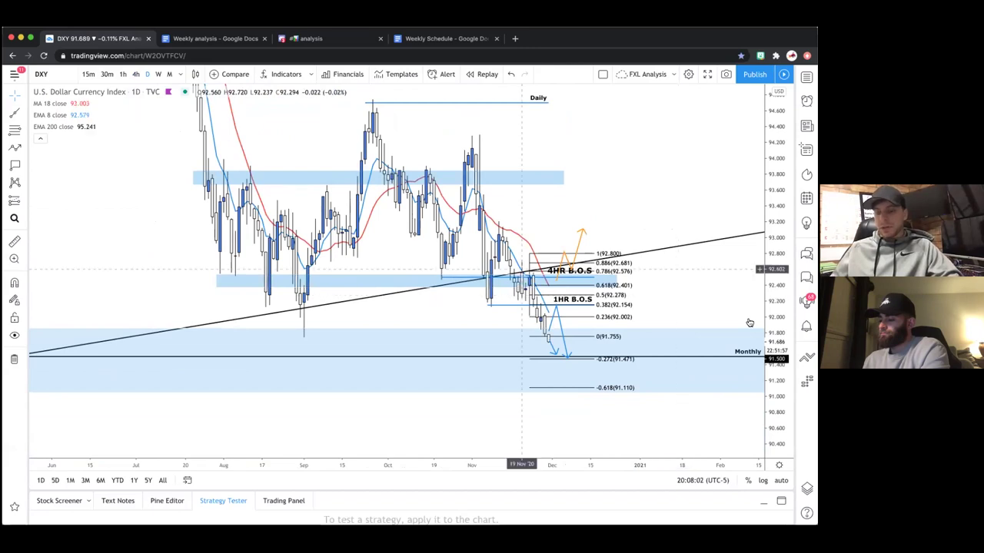
scroll(520, 270, "down", 2)
left_click_drag(641, 157, 622, 261)
scroll(623, 262, "down", 1)
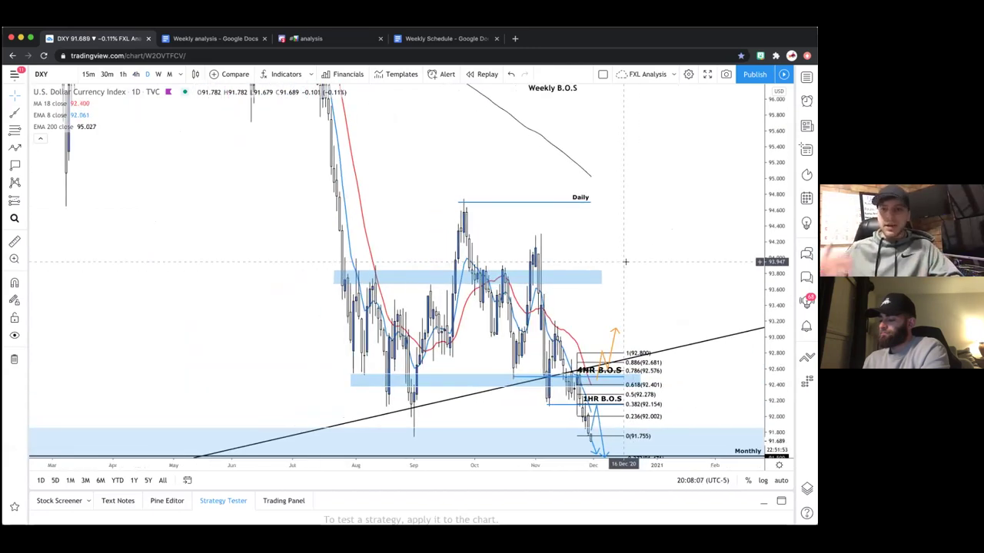
left_click_drag(641, 243, 626, 224)
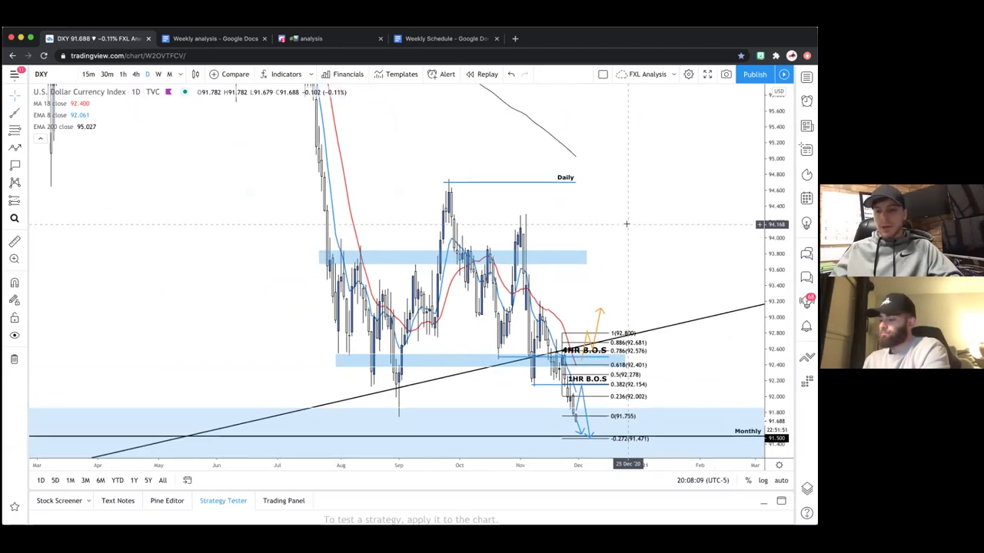
left_click_drag(774, 228, 775, 327)
scroll(636, 246, "down", 1)
scroll(636, 247, "down", 1)
scroll(668, 281, "down", 3)
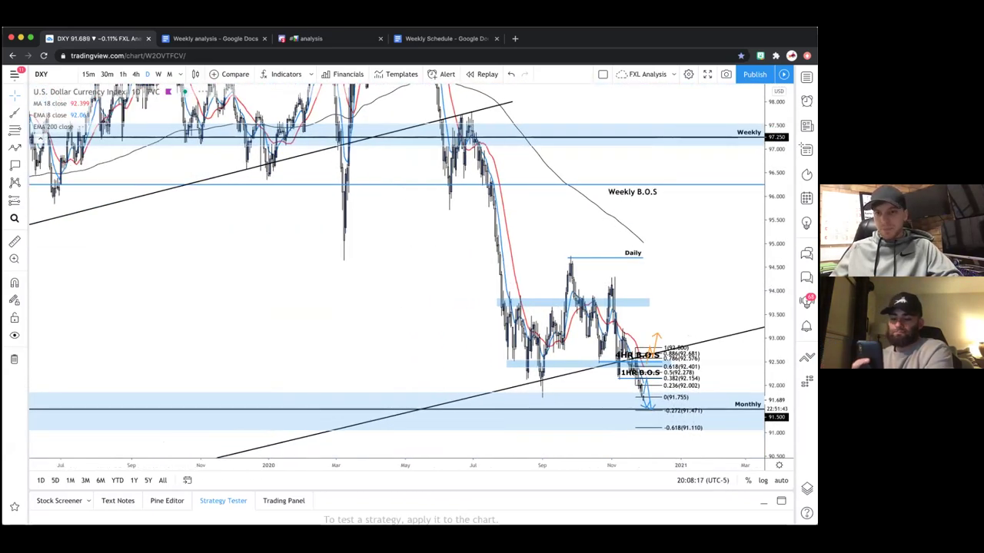
scroll(543, 330, "down", 4)
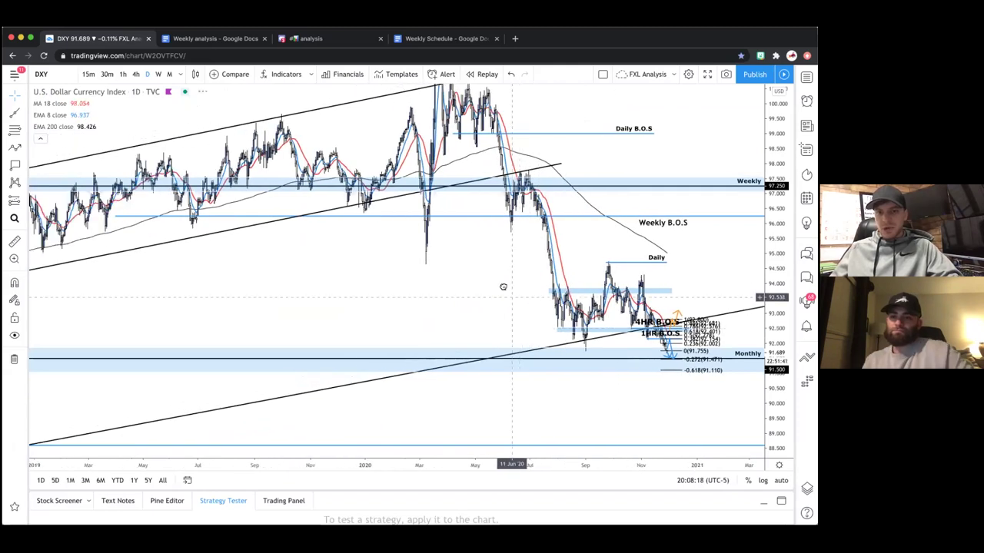
Step: Examine the daily DXY decline from the weekly levels down to the recent consolidation zones and the monthly zone at 91.500
scroll(502, 285, "down", 2)
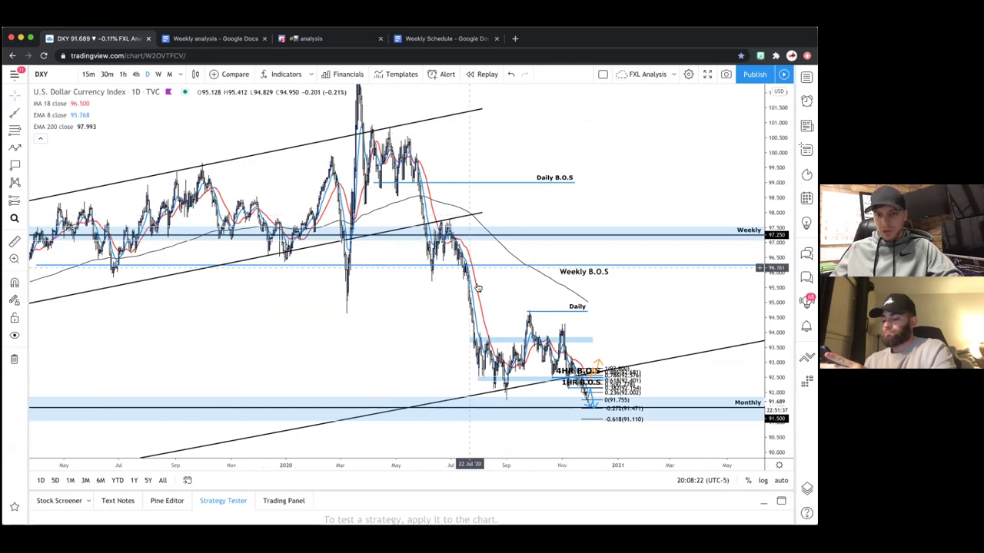
left_click_drag(417, 292, 384, 234)
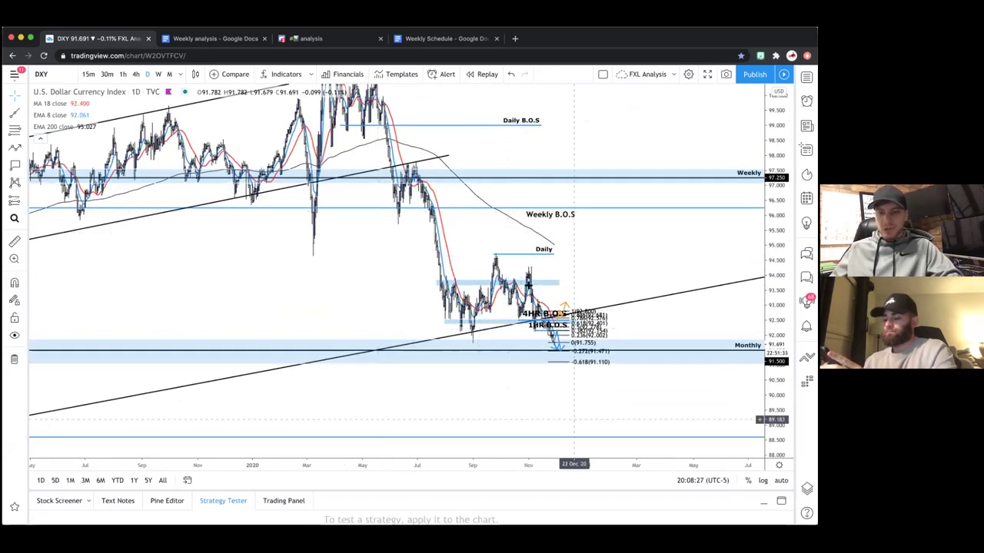
scroll(574, 420, "up", 2)
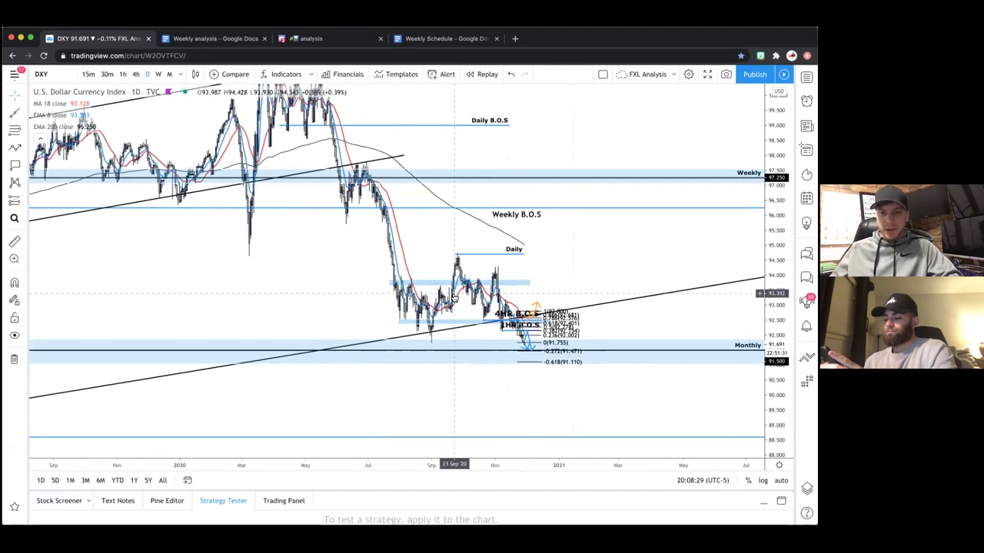
scroll(453, 294, "up", 2)
left_click_drag(590, 260, 750, 288)
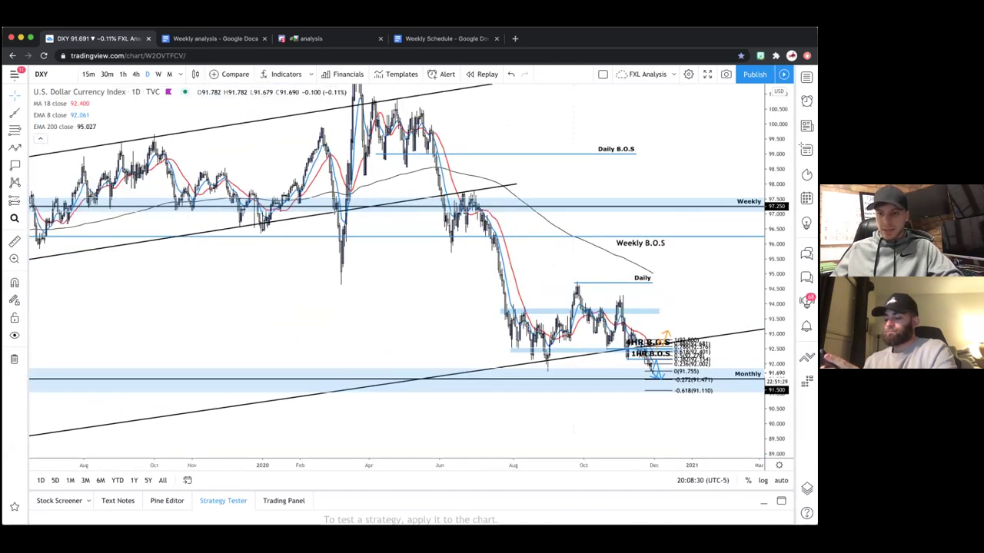
scroll(615, 151, "up", 5)
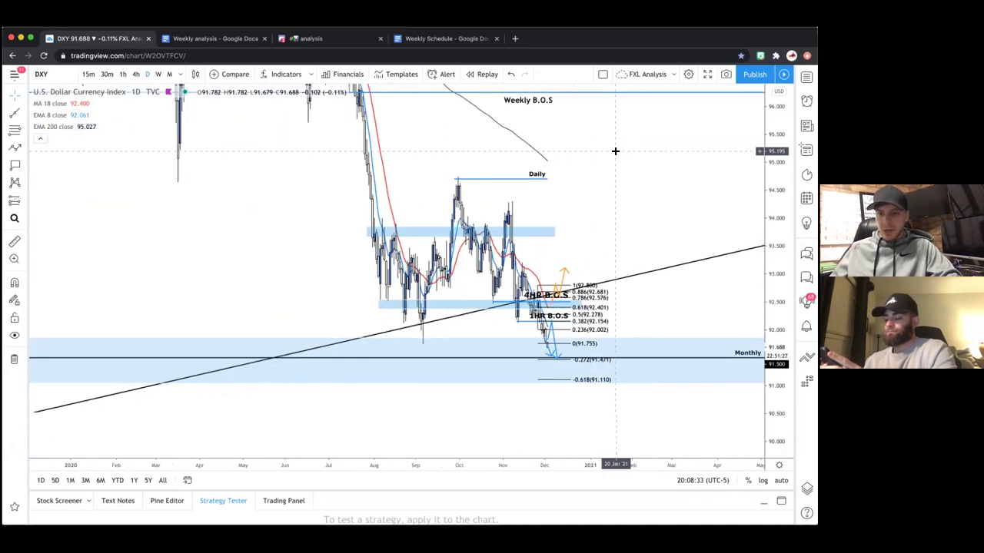
scroll(615, 151, "up", 6)
left_click_drag(767, 326, 762, 202)
left_click_drag(668, 216, 615, 204)
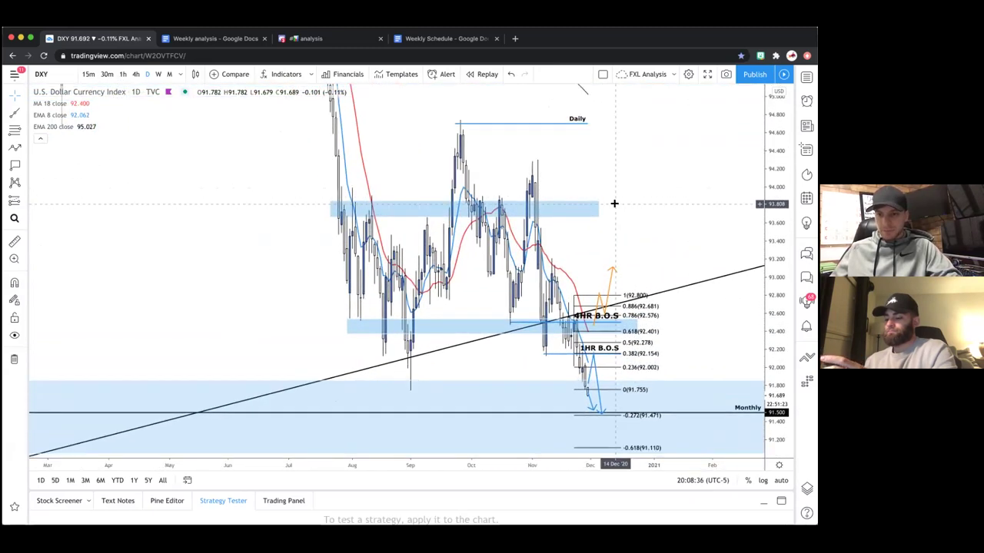
scroll(614, 203, "right", 3)
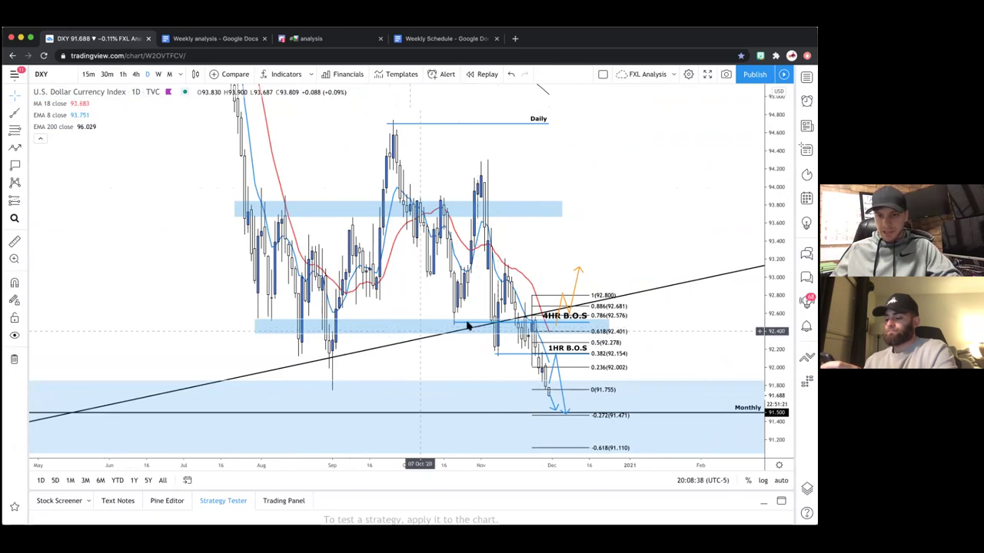
scroll(542, 347, "right", 2)
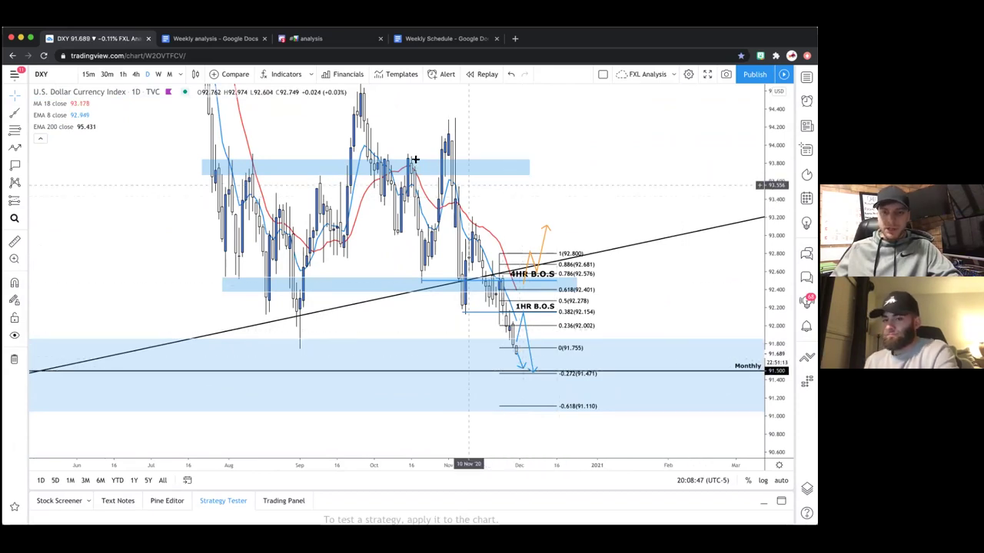
left_click_drag(512, 201, 567, 223)
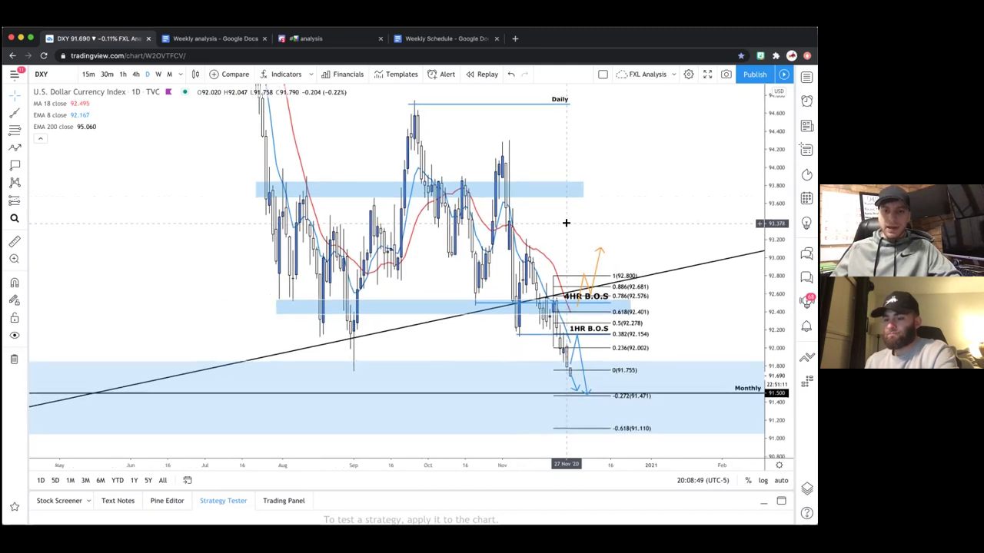
Step: Switch the DXY chart to the 4-hour timeframe and examine the recent structure around the 4HR and 1HR B.O.S levels
left_click(135, 74)
scroll(528, 280, "left", 5)
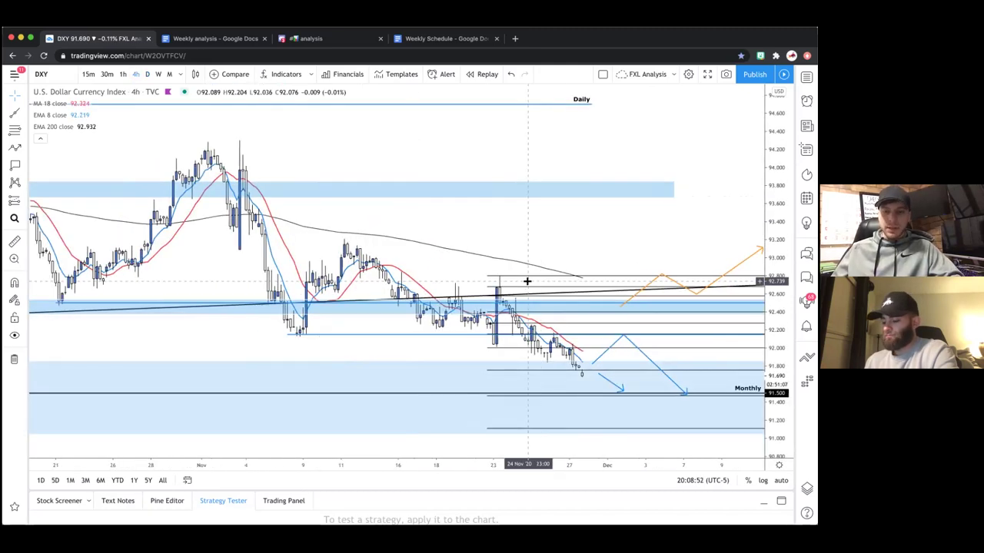
scroll(528, 281, "down", 3)
left_click_drag(652, 222, 555, 216)
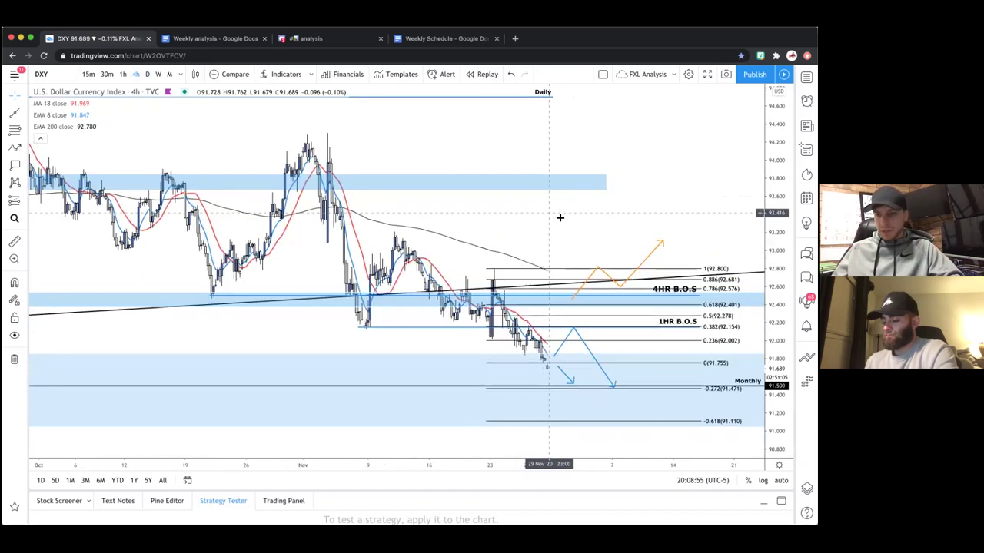
scroll(655, 261, "down", 1)
left_click_drag(776, 238, 777, 196)
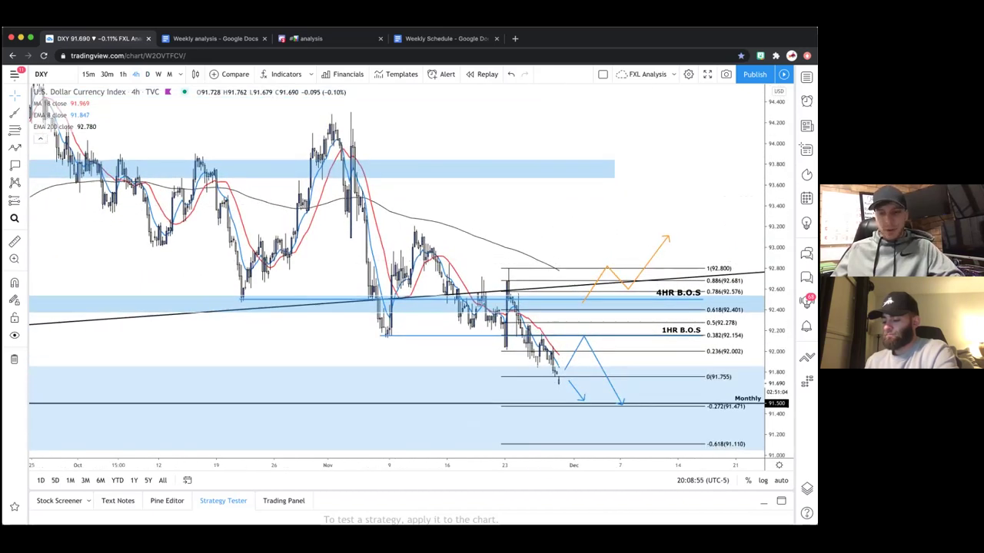
left_click_drag(606, 180, 556, 140)
scroll(601, 215, "up", 2)
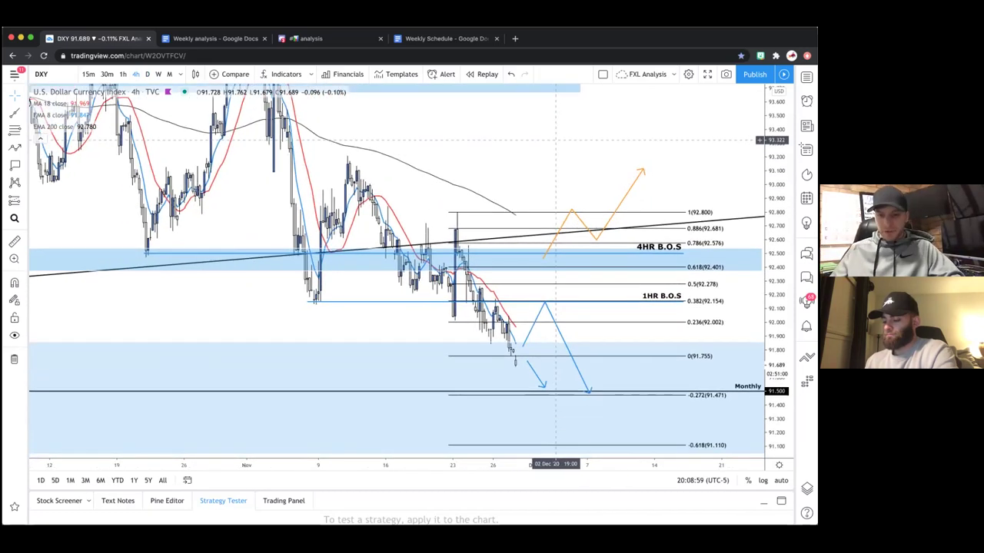
Step: Move the 0 level of the DXY Fibonacci retracement down to the latest low at 91.678
left_click_drag(776, 390, 776, 362)
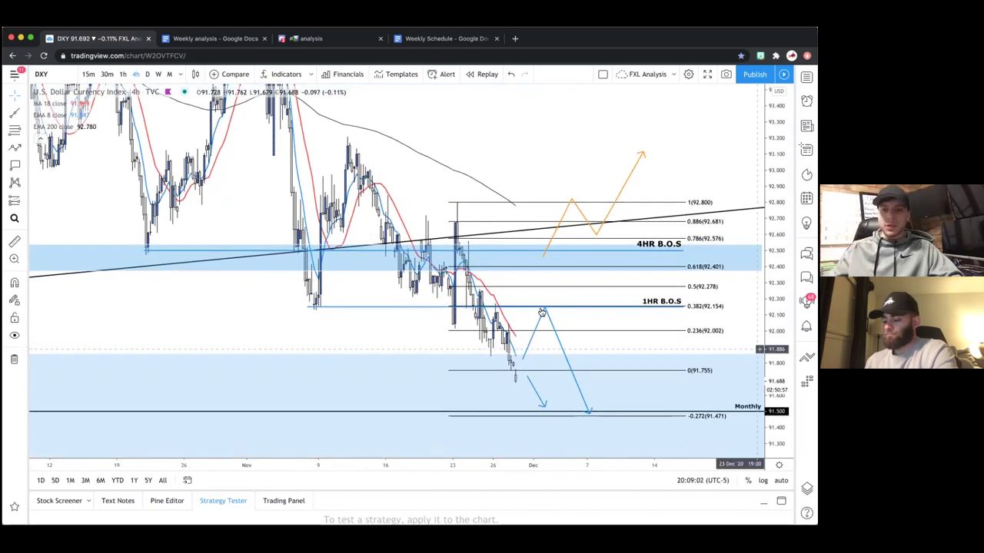
left_click_drag(433, 184, 435, 184)
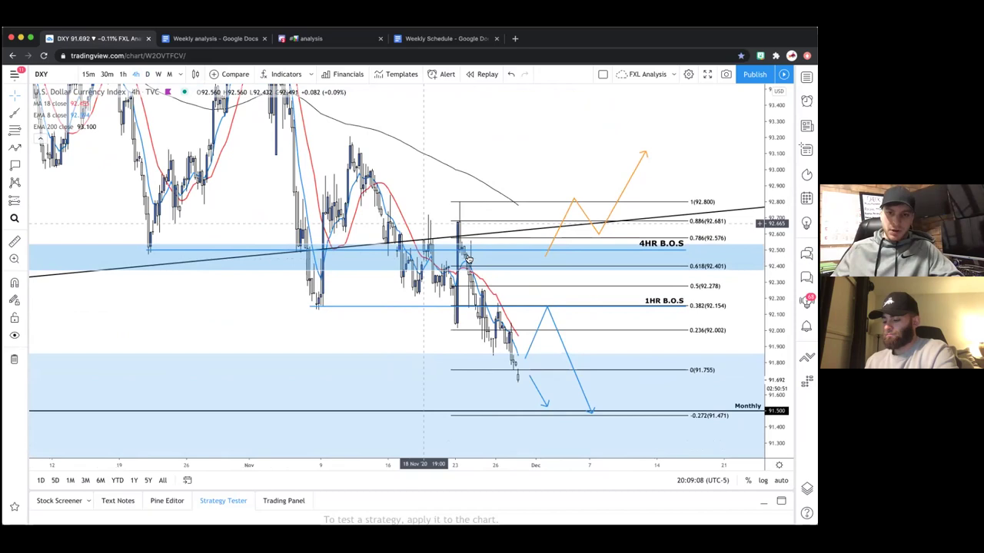
left_click_drag(429, 343, 420, 338)
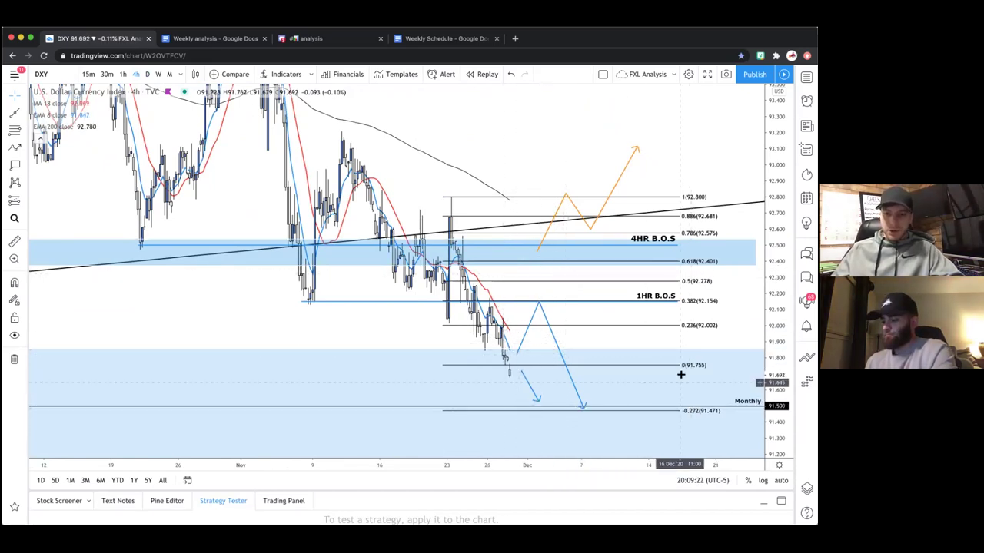
left_click_drag(676, 365, 687, 378)
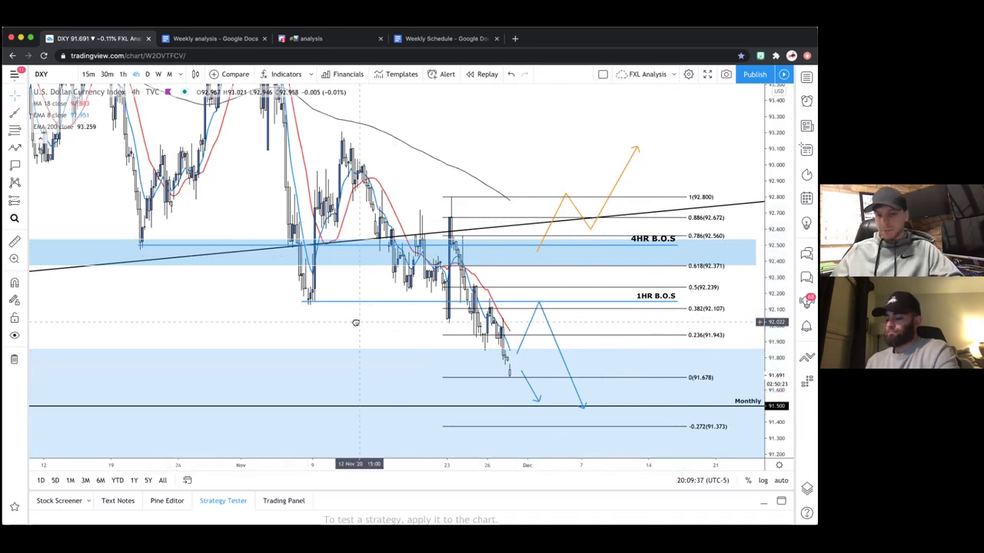
left_click_drag(359, 322, 356, 323)
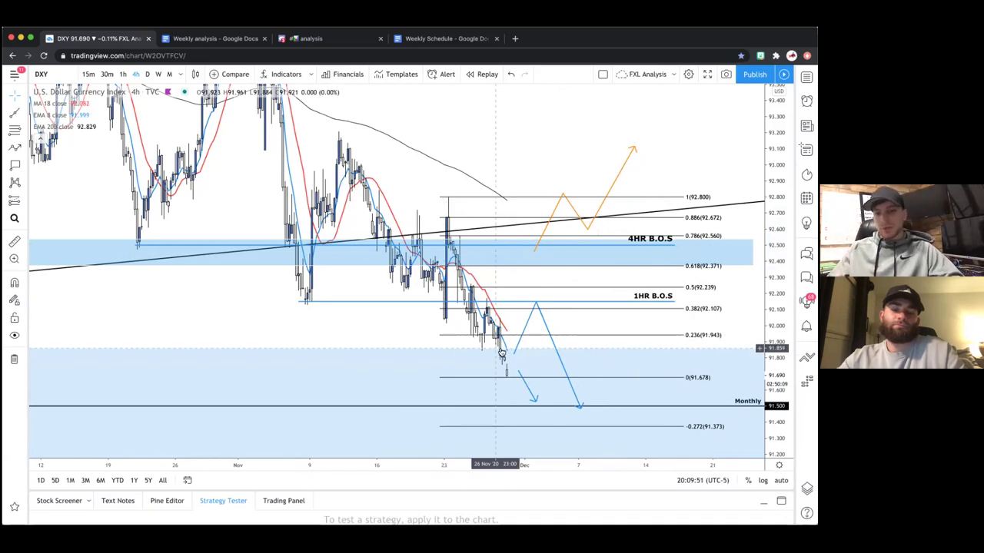
left_click_drag(380, 321, 374, 321)
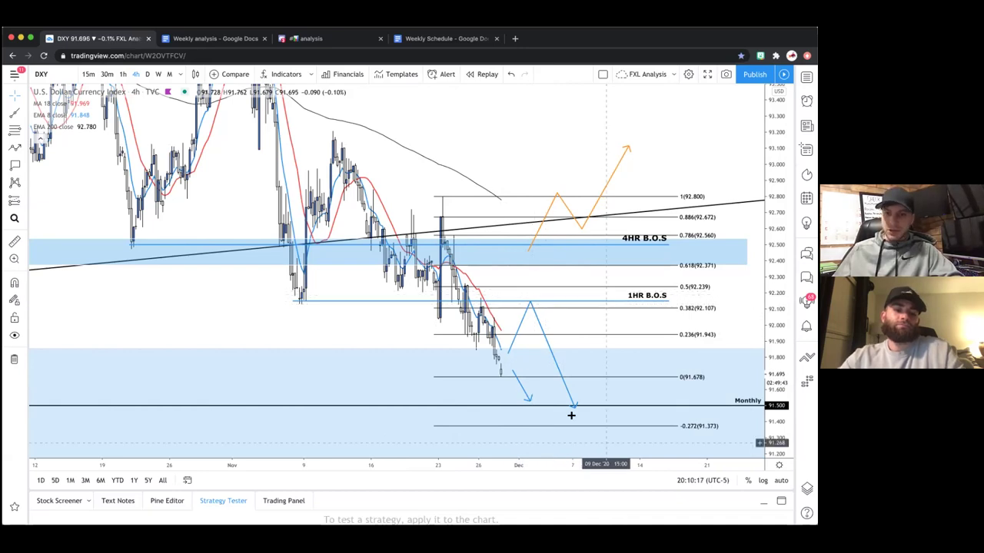
scroll(330, 329, "right", 3)
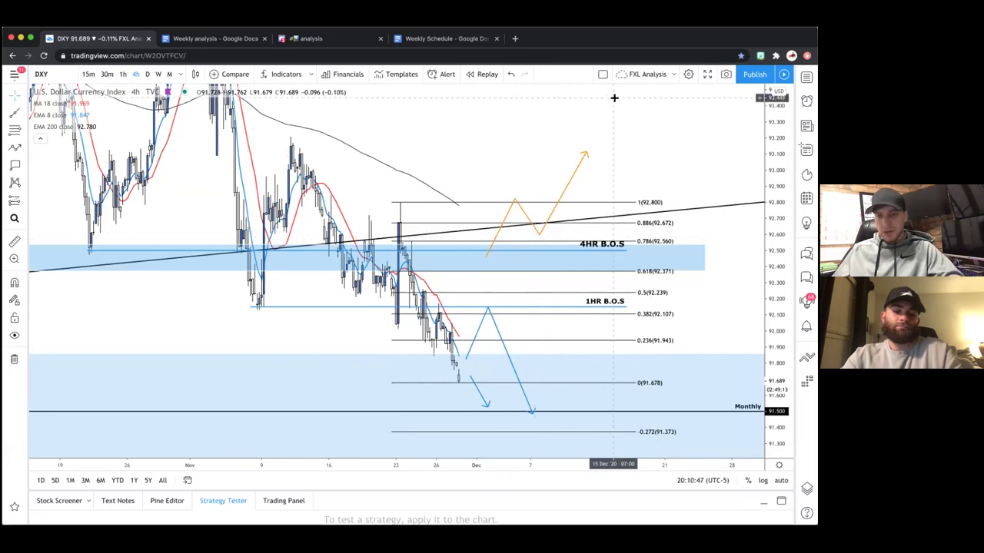
Step: Extend the blue zone around 93.700 forward in time to late December 2020 and deselect it
left_click_drag(613, 119, 662, 174)
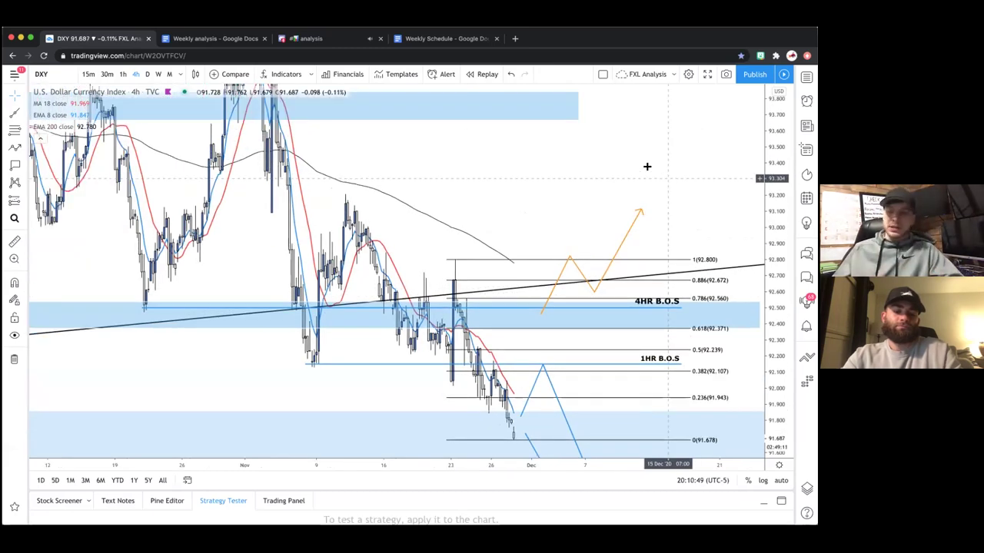
left_click_drag(577, 106, 762, 110)
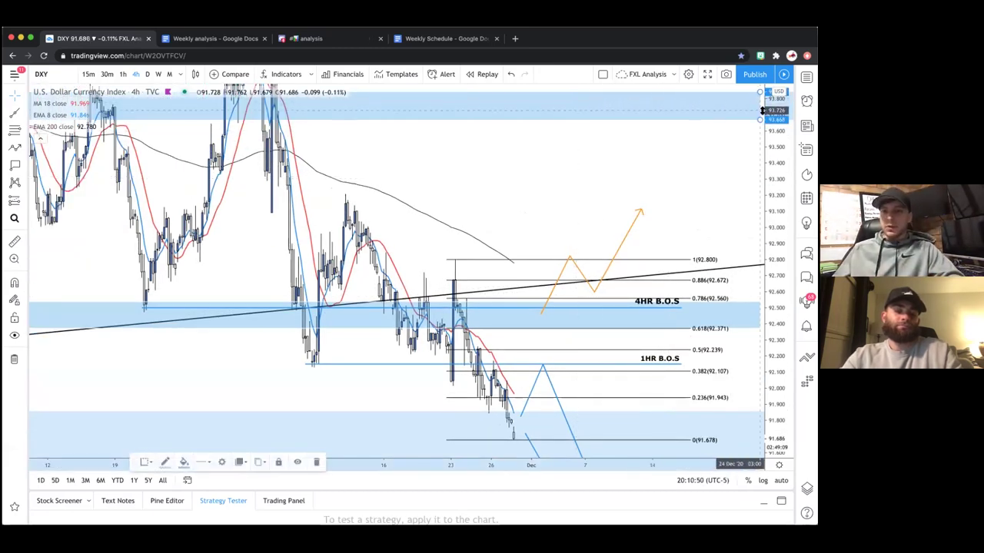
left_click(674, 190)
left_click_drag(629, 175, 648, 113)
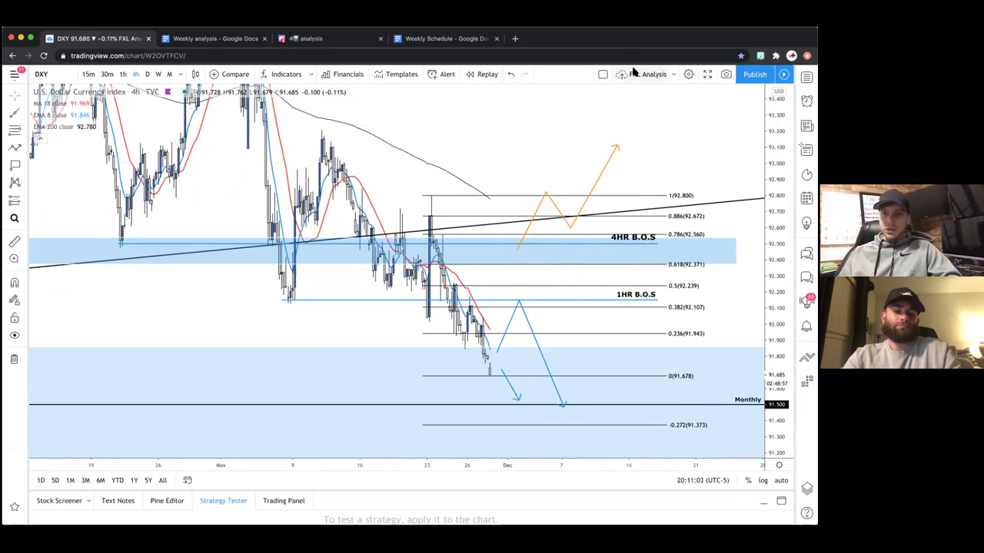
Step: Load the AUDUSD chart from the watch list and hide the list again
left_click(807, 77)
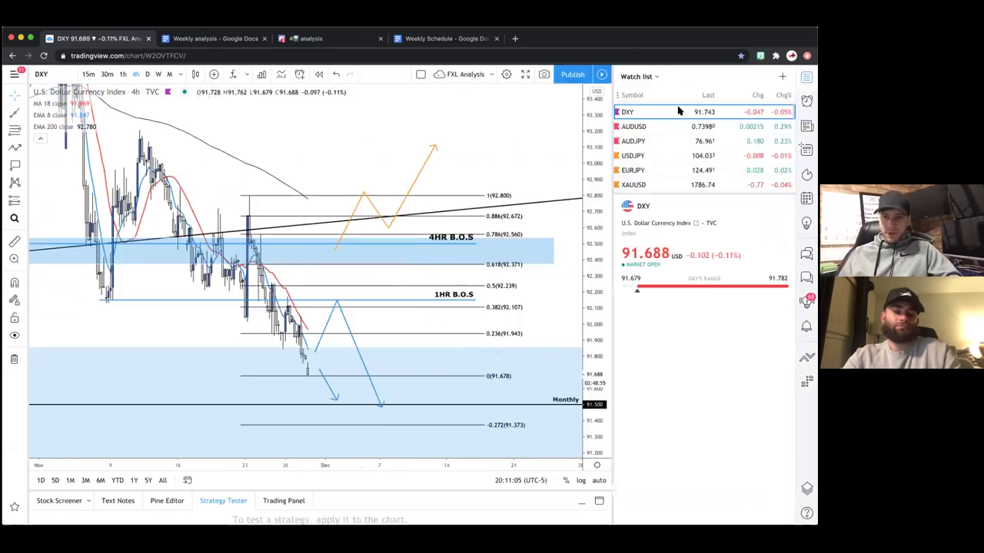
left_click(664, 129)
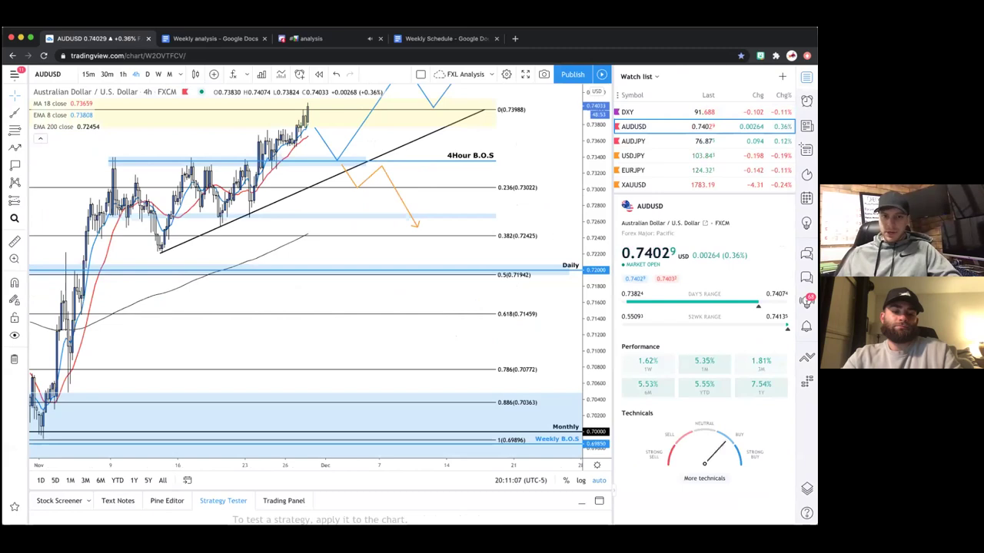
left_click(806, 76)
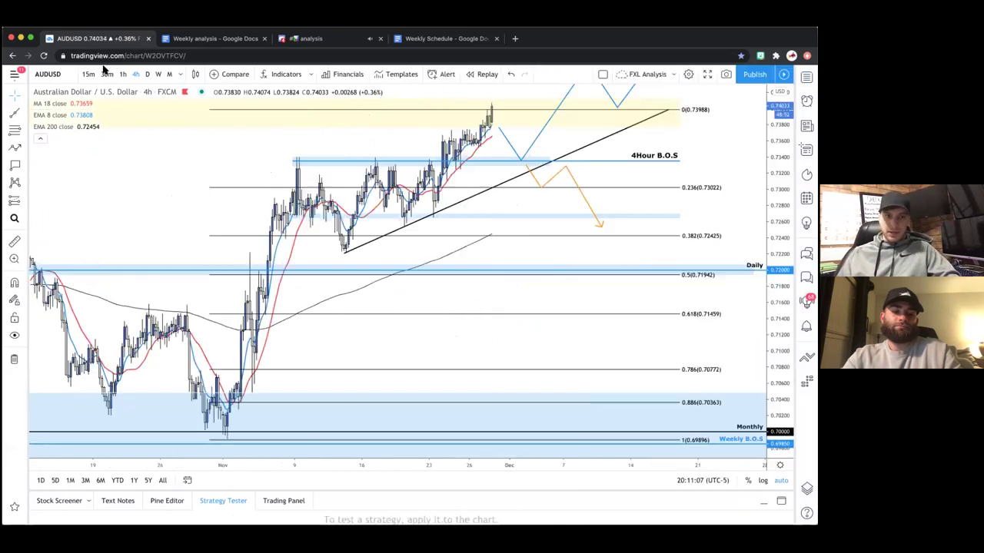
Step: Set AUDUSD to the daily timeframe and examine its price history against the monthly, weekly and daily levels and the recent highs
left_click(146, 73)
scroll(369, 436, "down", 5)
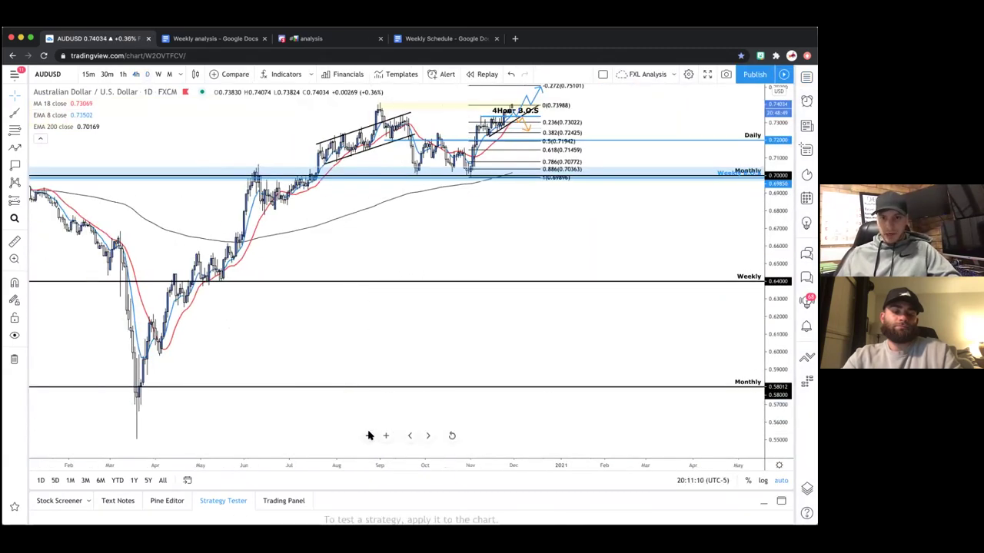
left_click(369, 435)
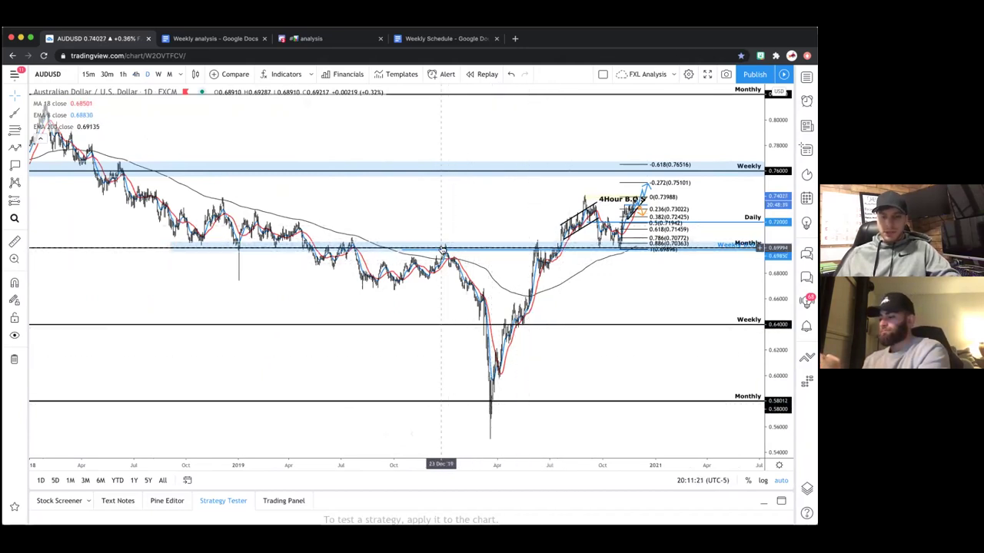
scroll(652, 289, "up", 5)
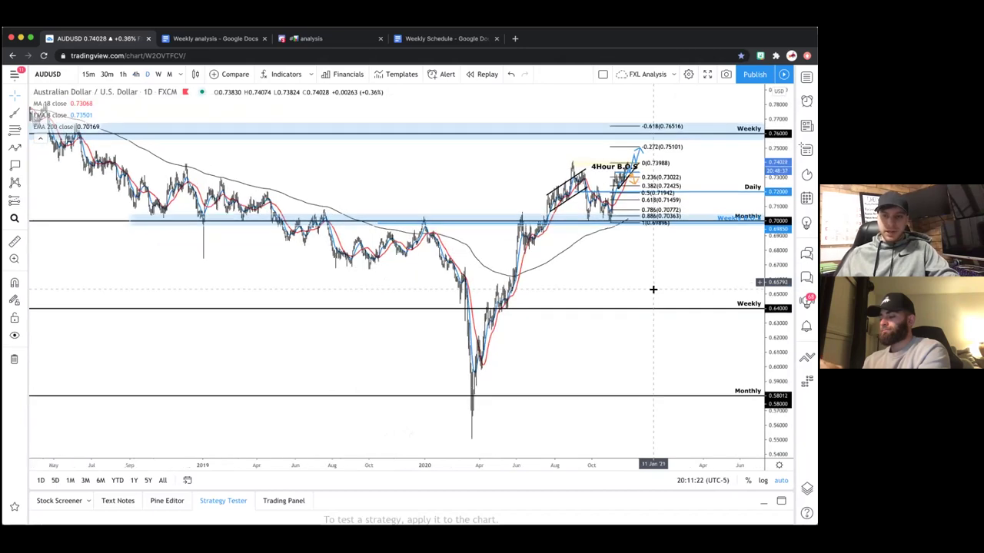
scroll(619, 330, "up", 5)
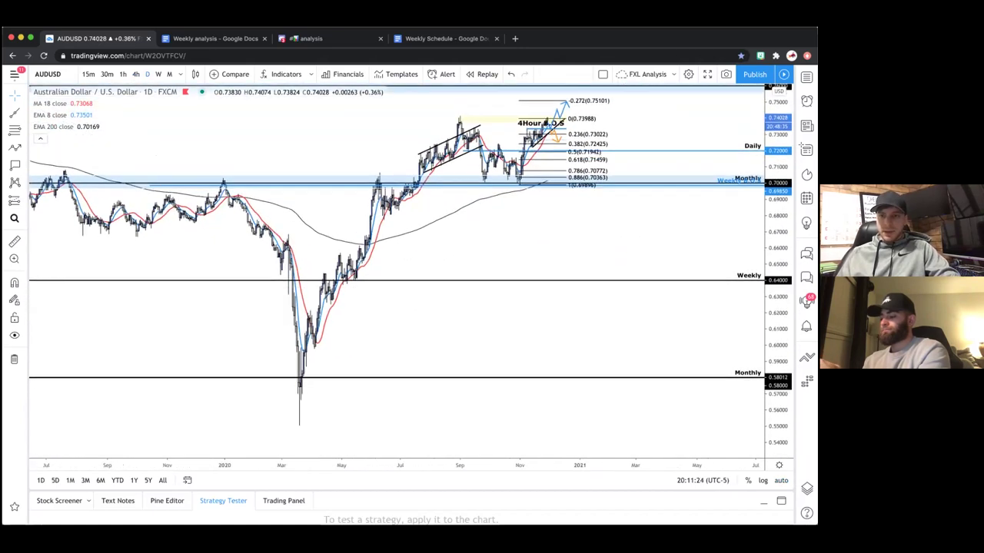
scroll(654, 365, "up", 2)
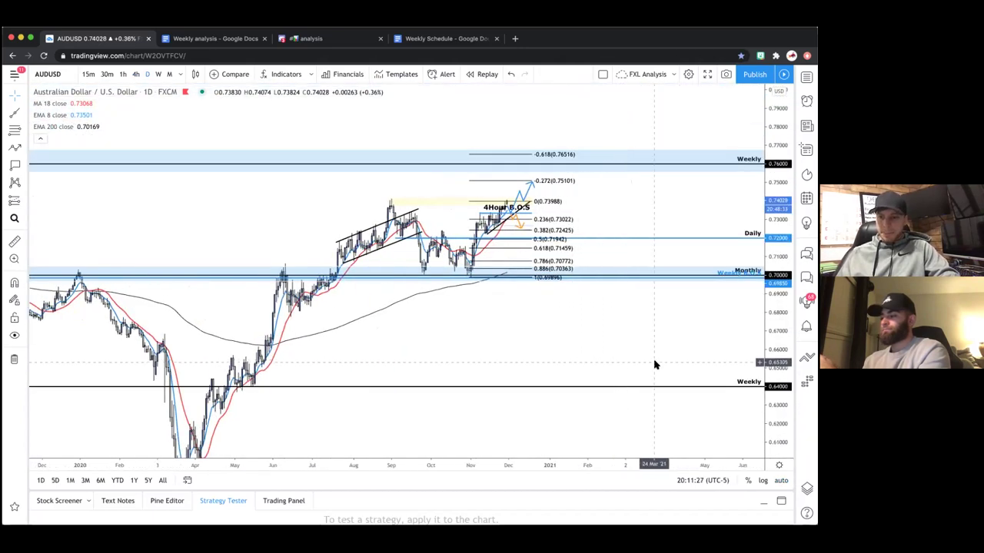
left_click_drag(778, 361, 778, 294)
left_click_drag(557, 342, 586, 347)
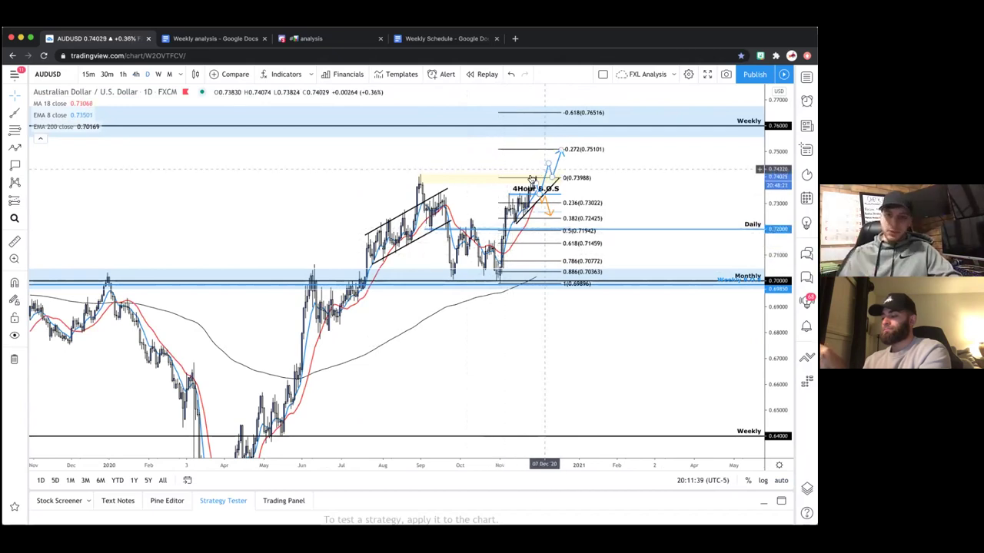
left_click_drag(350, 193, 363, 195)
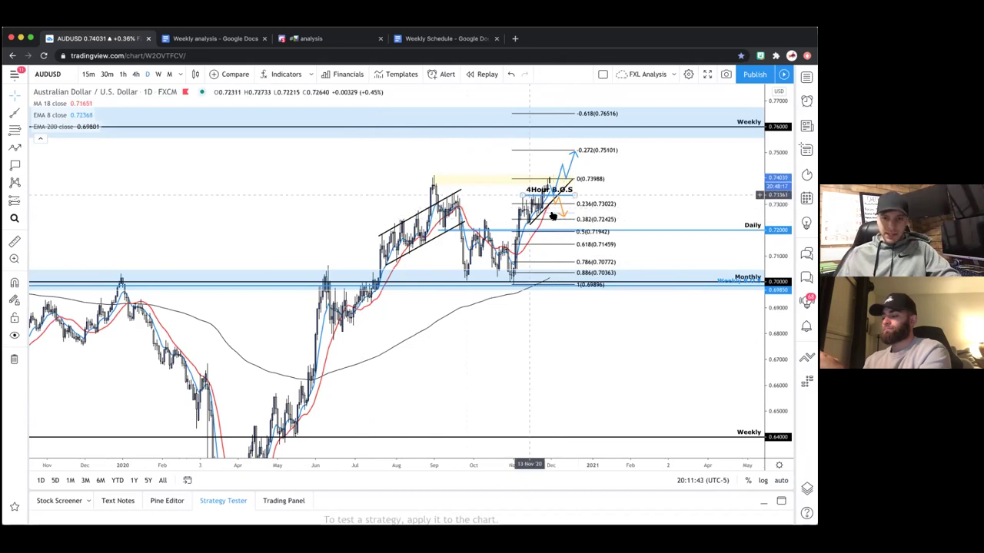
Step: Switch AUDUSD to the 4-hour timeframe and examine the 4Hour B.O.S level, ascending trendline, Fibonacci levels and projected price paths
left_click(135, 75)
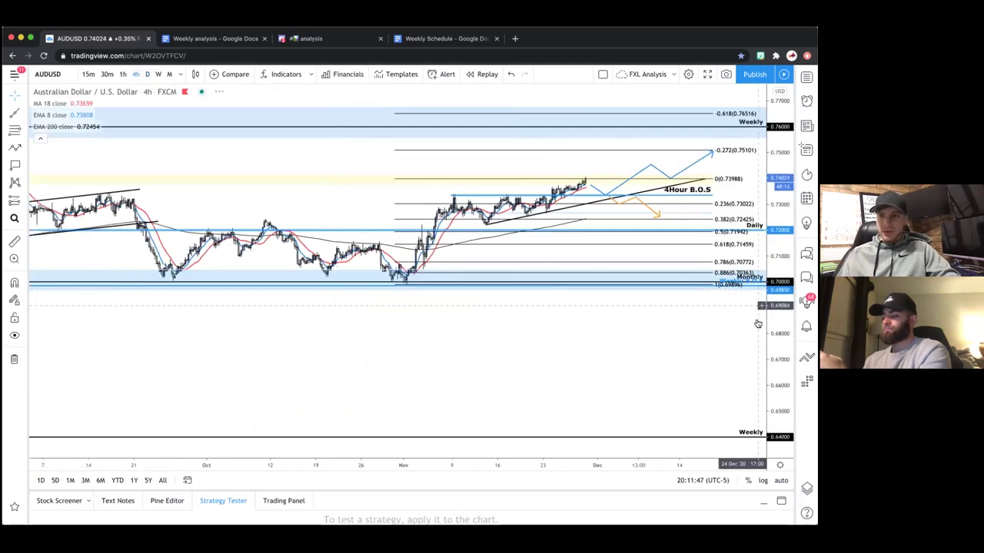
left_click_drag(350, 134, 298, 274)
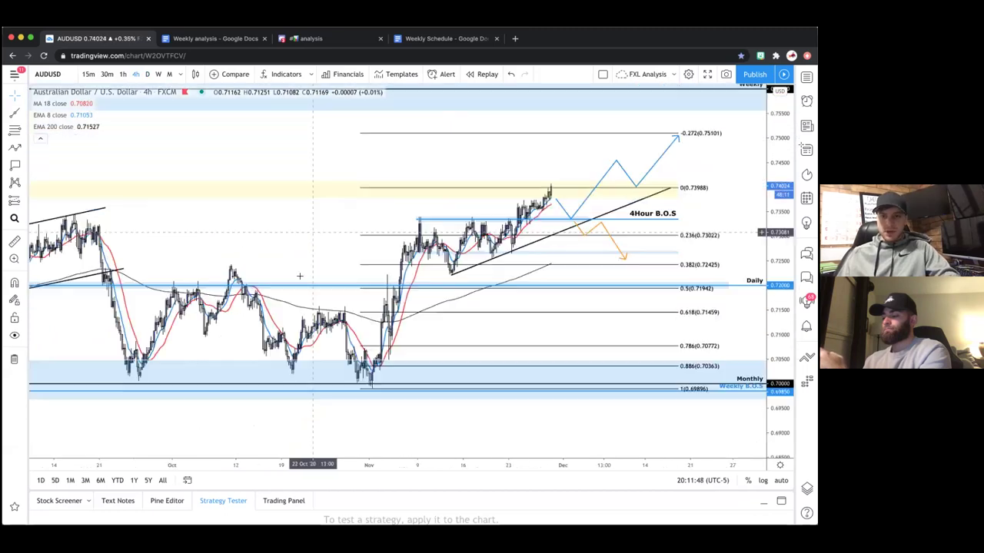
scroll(728, 397, "up", 2)
left_click_drag(779, 397, 779, 355)
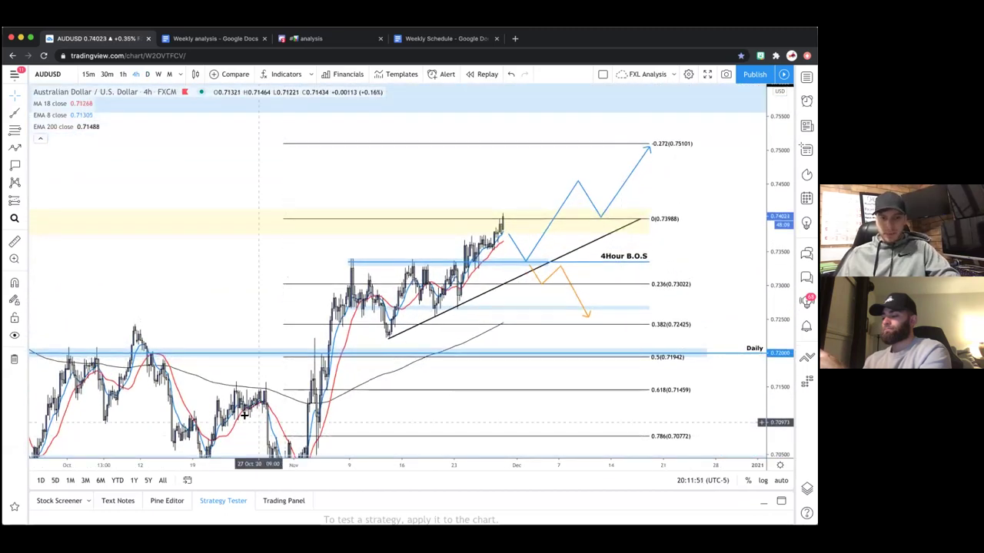
left_click_drag(191, 307, 250, 219)
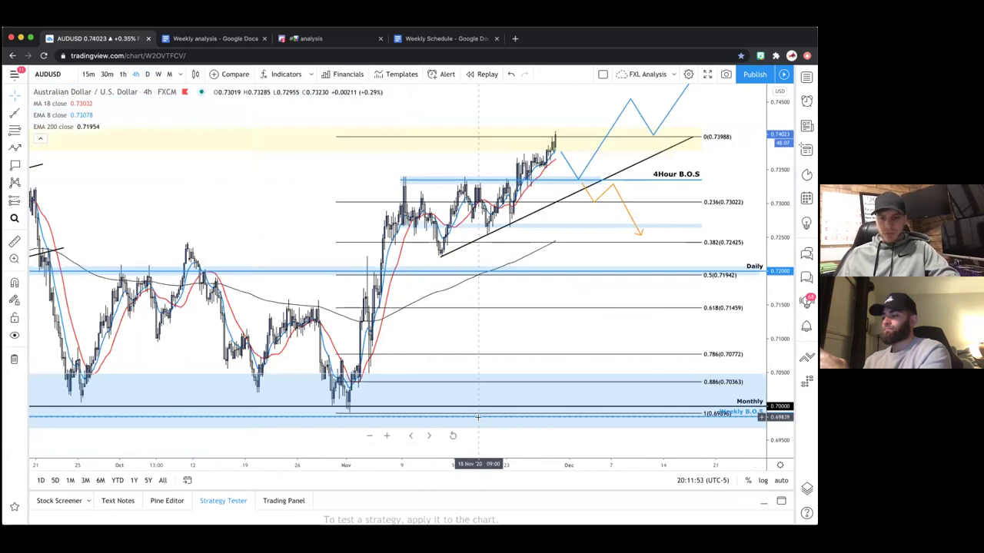
left_click_drag(323, 235, 315, 264)
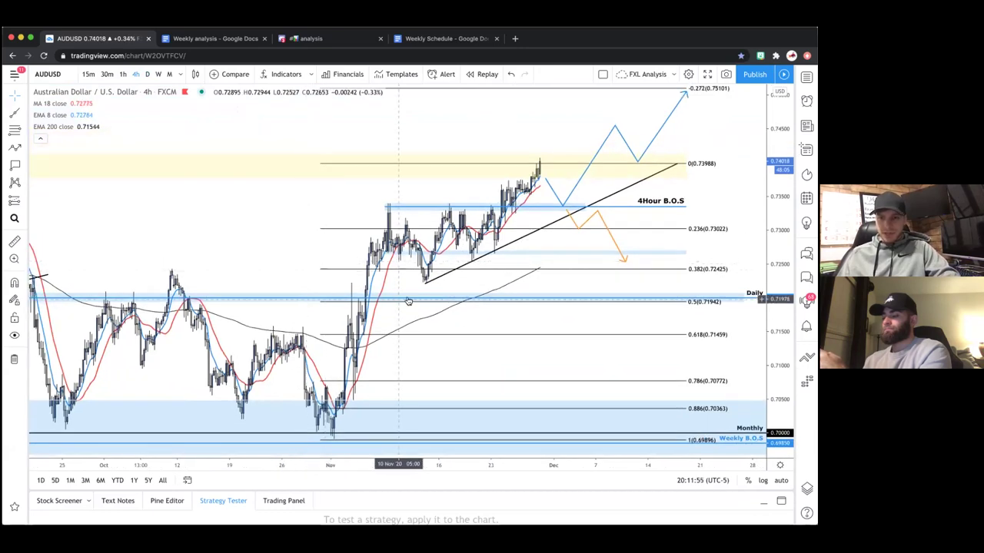
left_click_drag(309, 229, 305, 260)
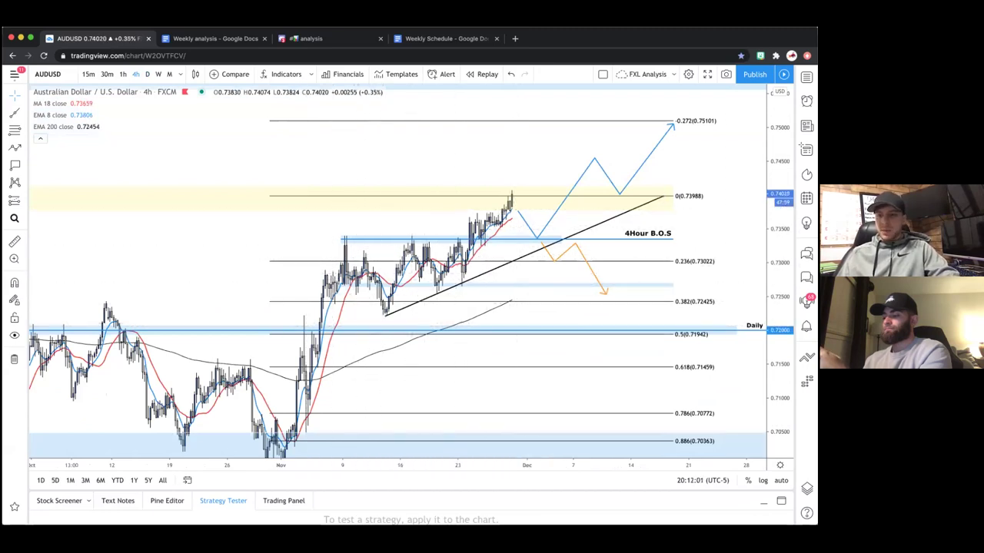
left_click_drag(779, 247, 779, 196)
left_click_drag(732, 156, 708, 205)
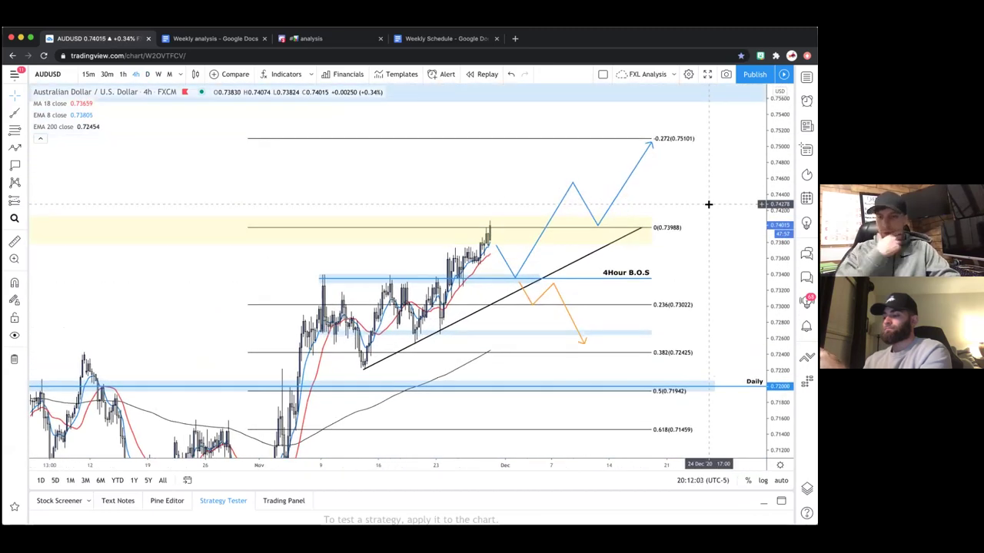